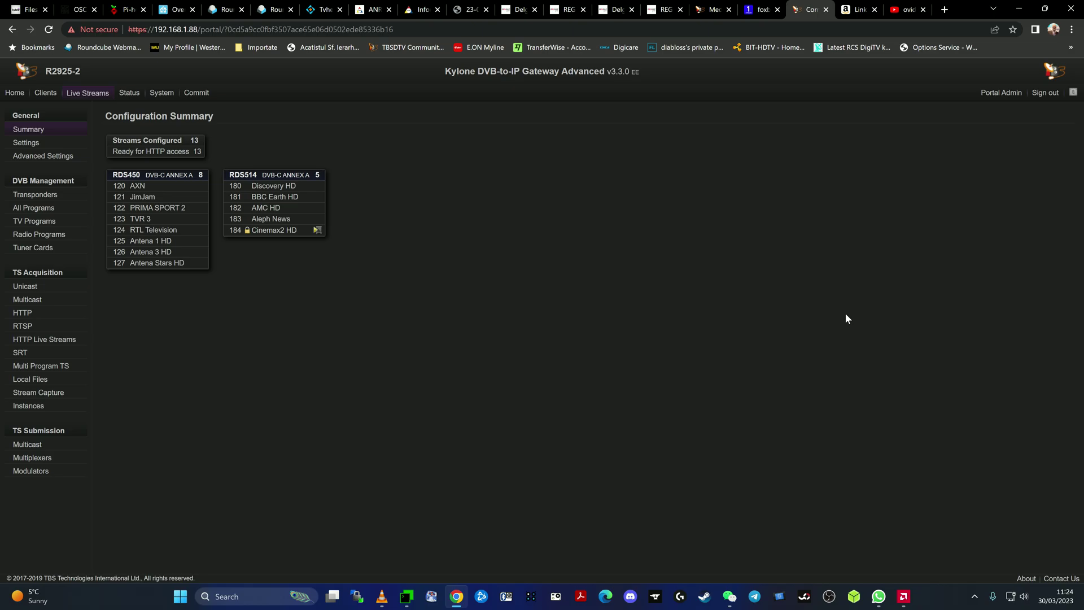
Step: Review system info and settings, then show the Dashboard's load, temperature, storage and eth0 charts
click(158, 95)
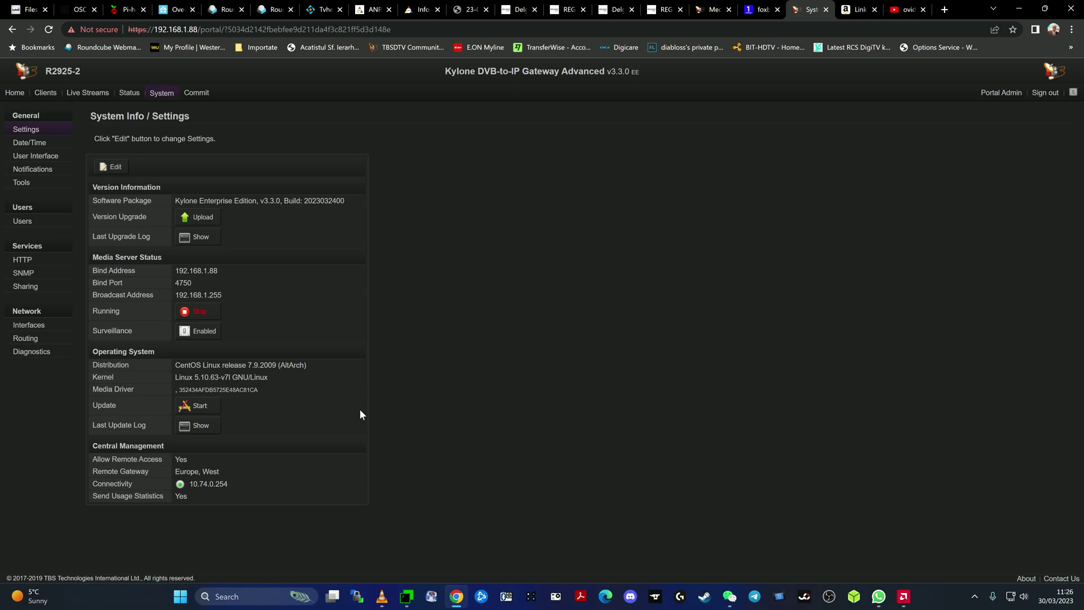
click(22, 92)
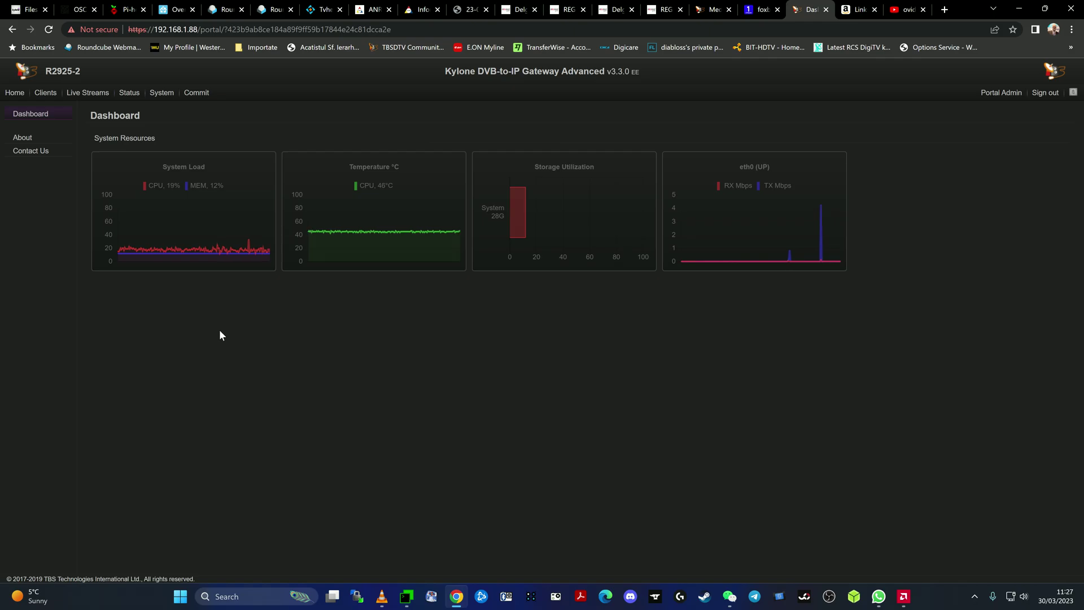
Step: Navigate through System and Live Streams to the Tuner Cards page listing RDS450 and RDS514
click(169, 90)
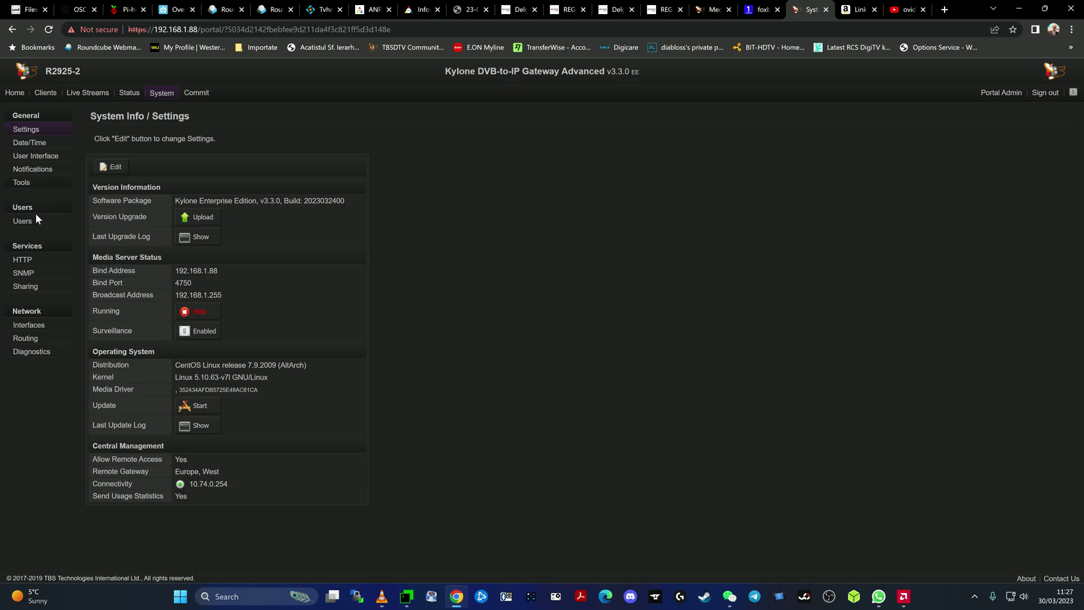
click(69, 95)
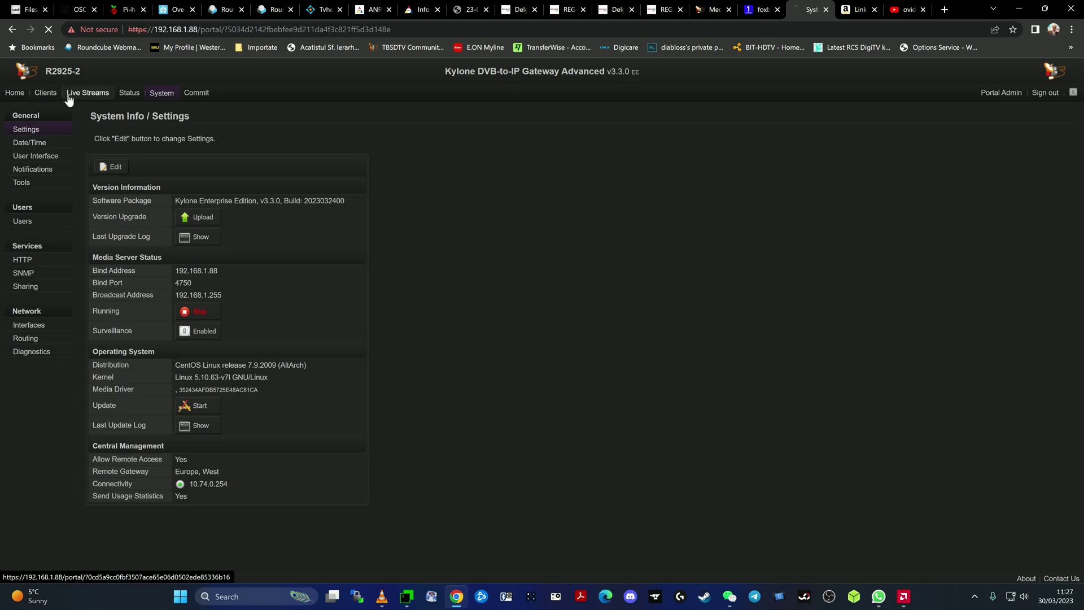
click(37, 247)
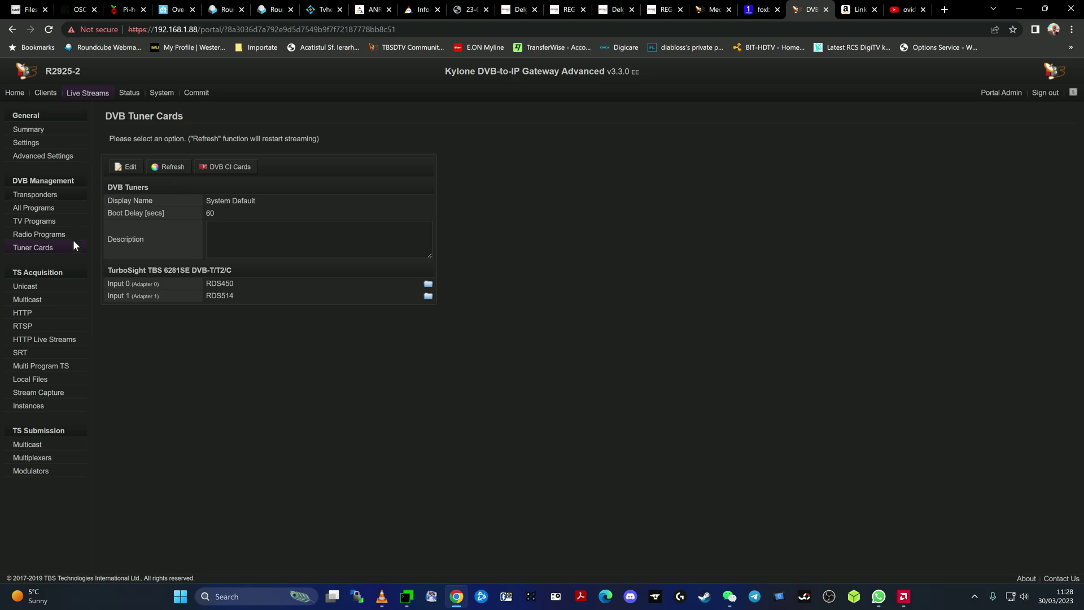
click(9, 95)
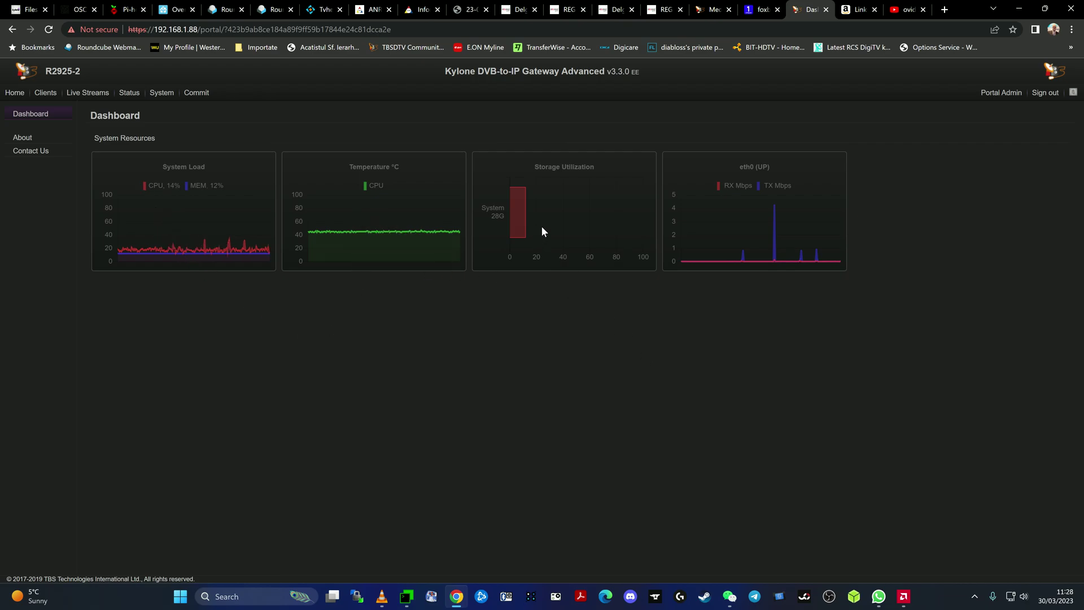
mouse_move(760, 194)
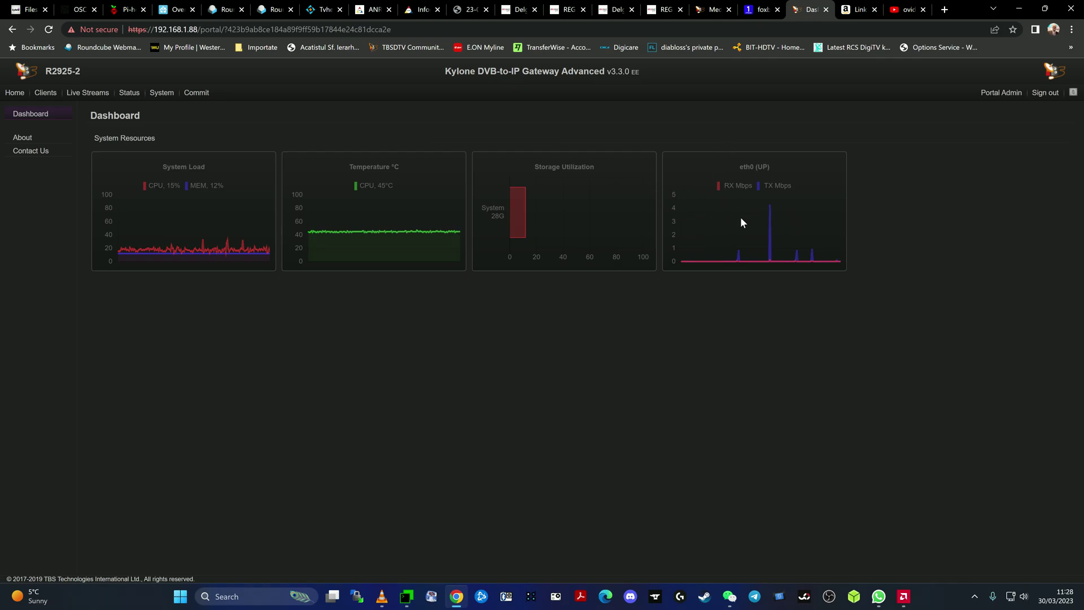
click(82, 94)
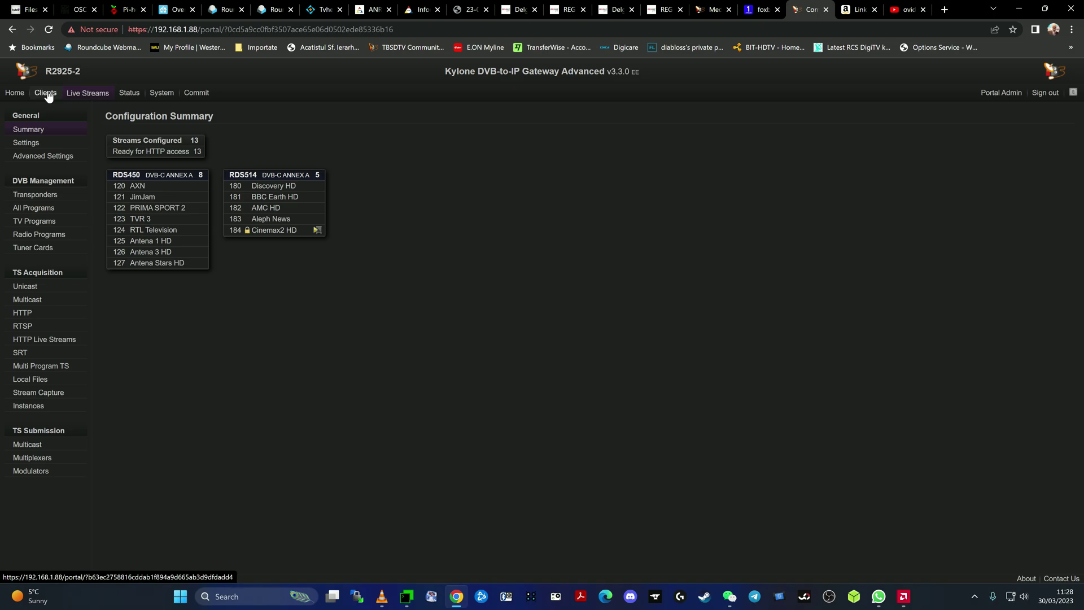
click(86, 93)
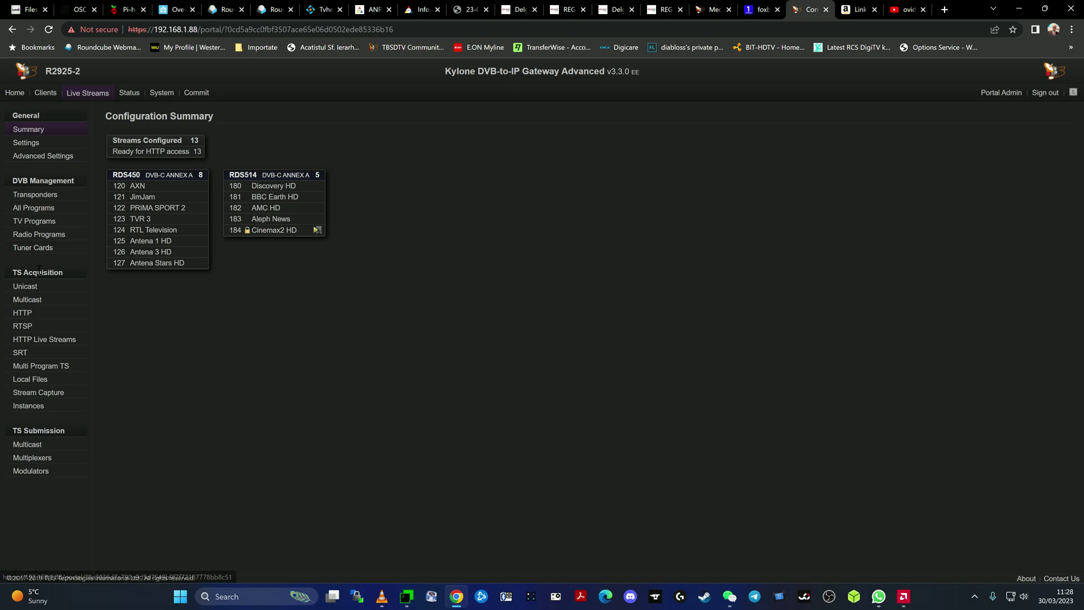
click(31, 249)
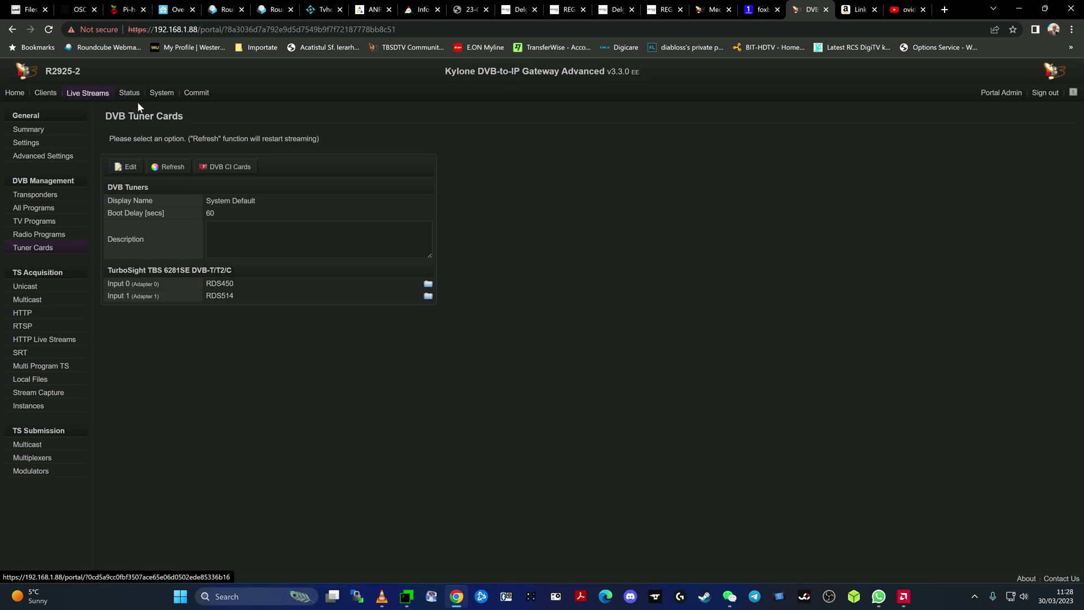
Step: Show the 29 DVB-C transponders, cancelling a new transponder record started along the way
click(48, 197)
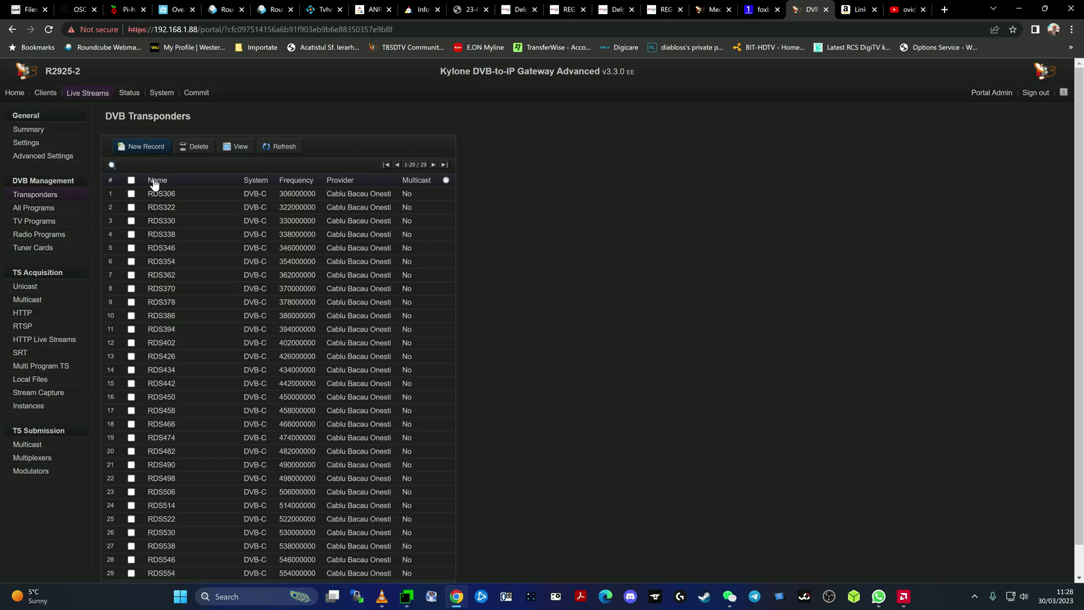
click(139, 148)
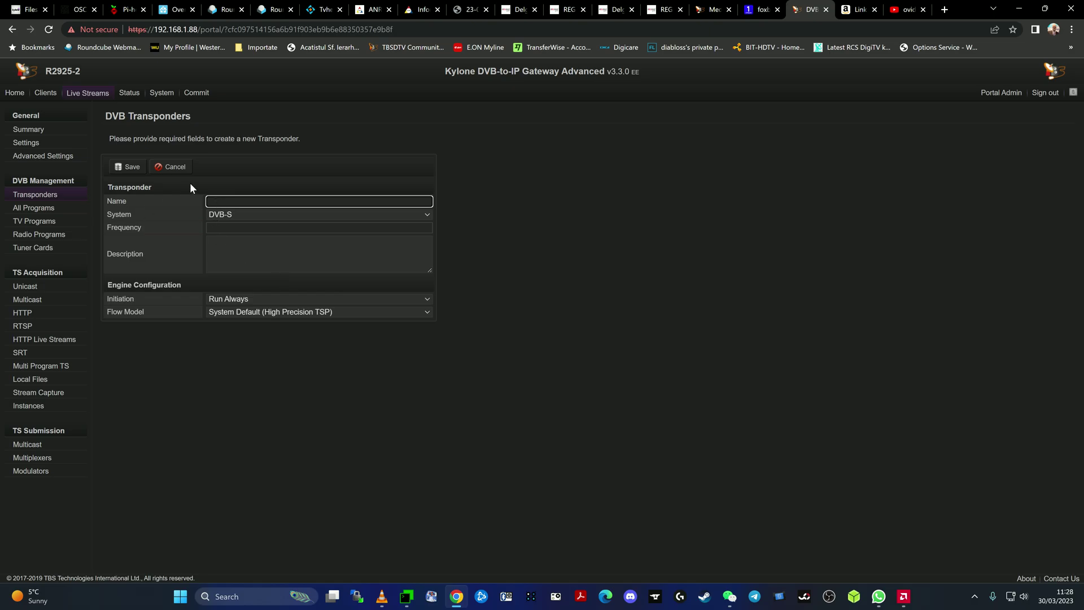
click(243, 212)
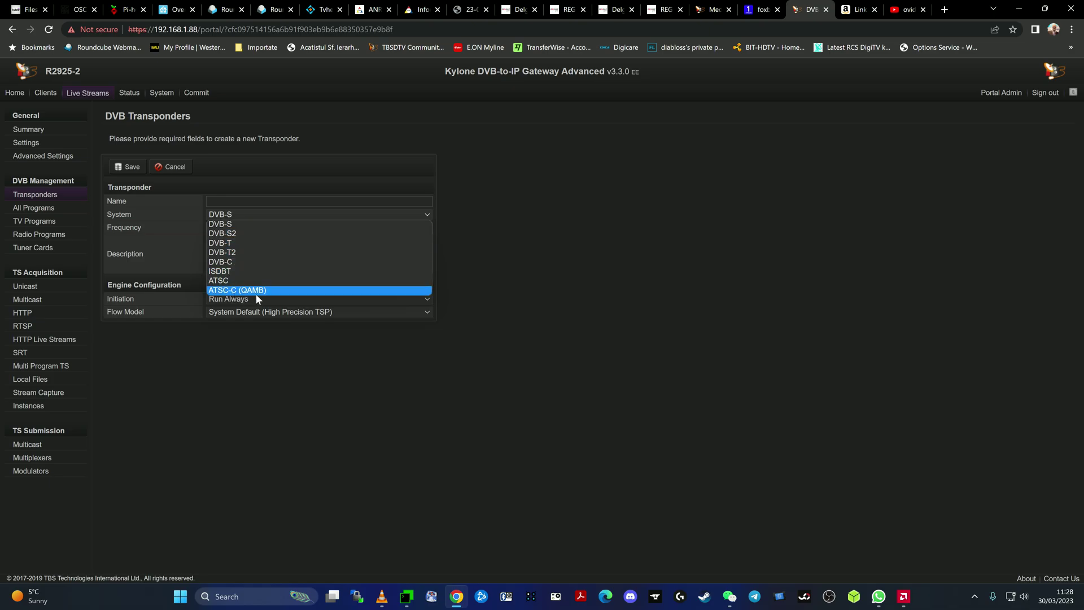
click(186, 244)
click(229, 229)
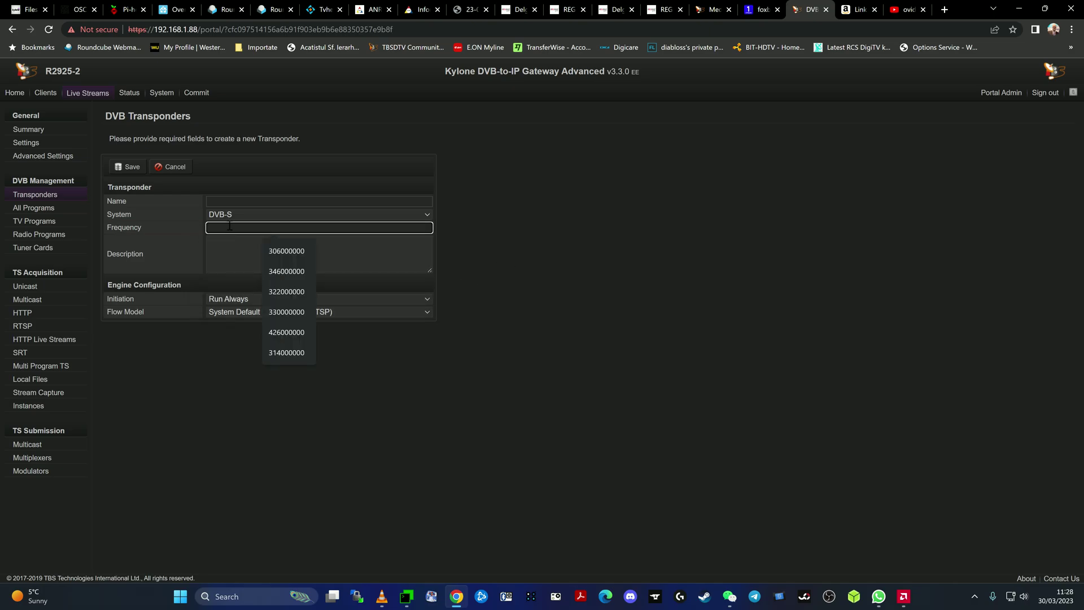
click(182, 166)
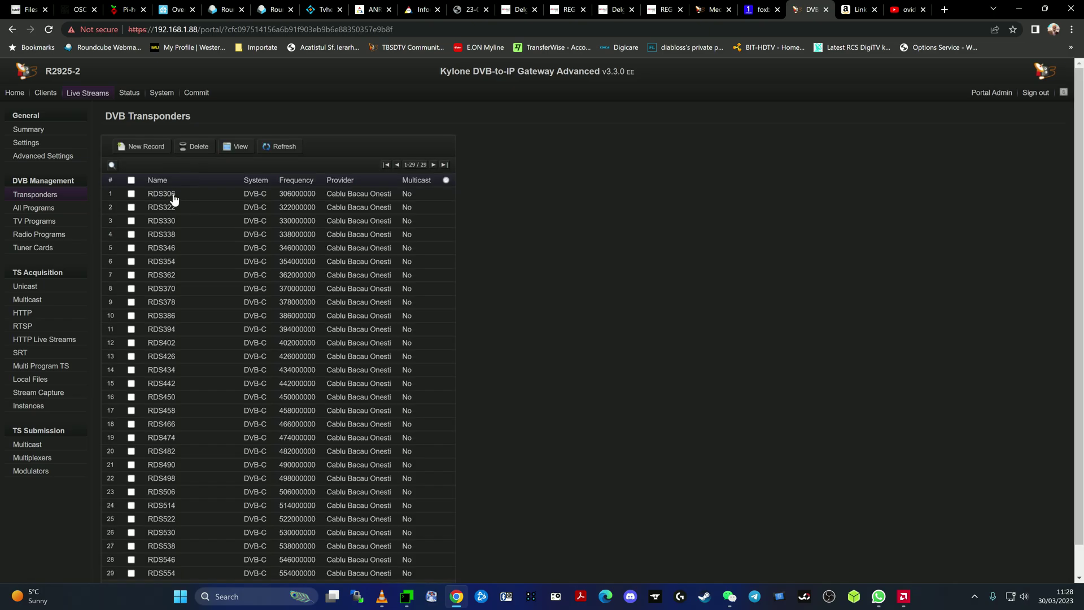
Step: Open transponder RDS306 and its program scan configuration on tuner Input 0 (Adapter 0)
click(173, 194)
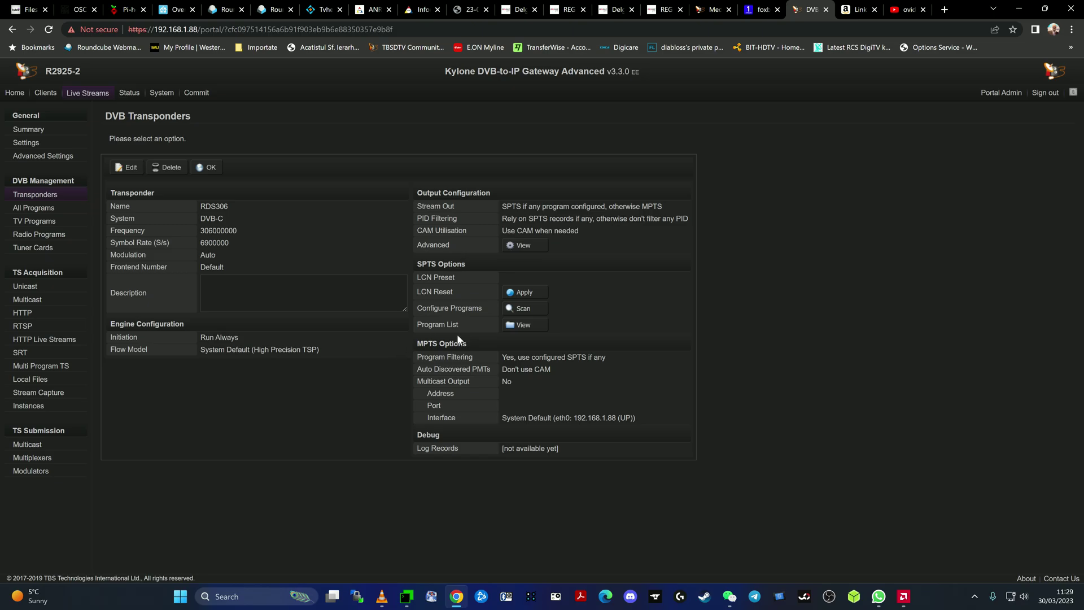
click(520, 310)
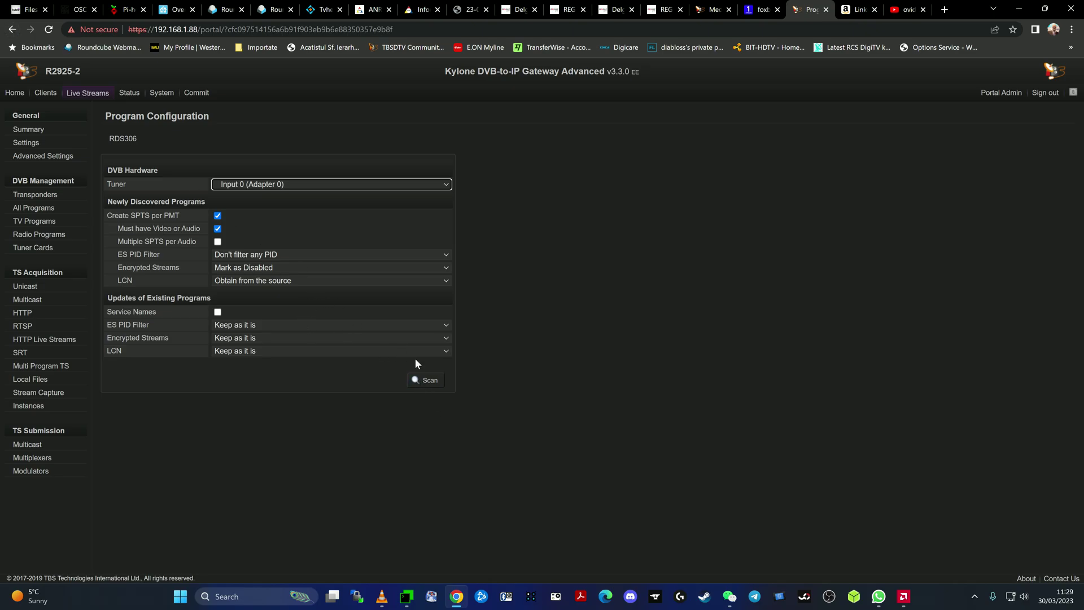
click(11, 30)
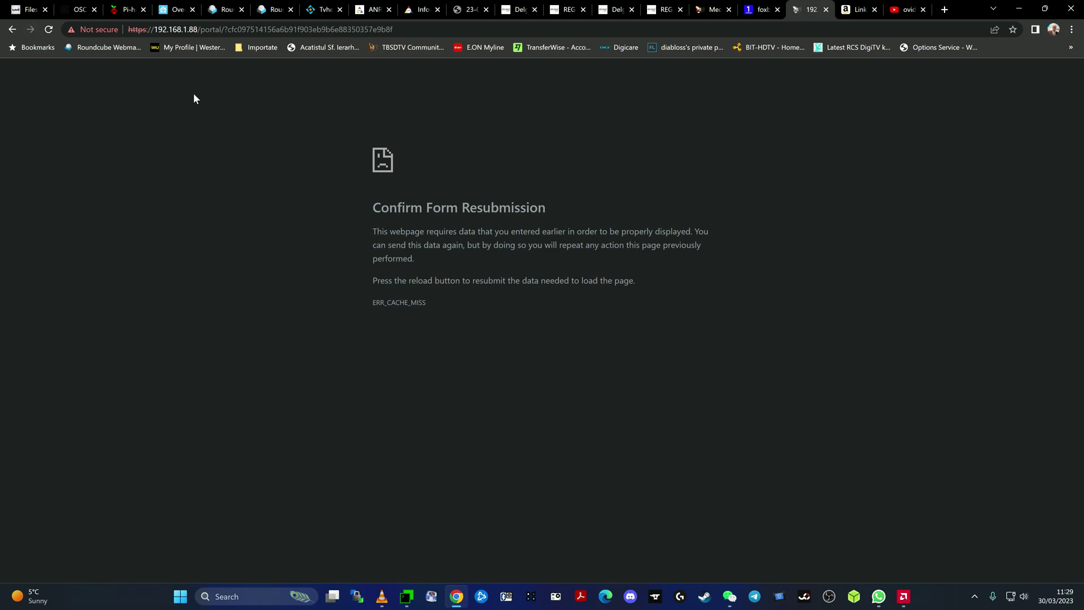
click(325, 31)
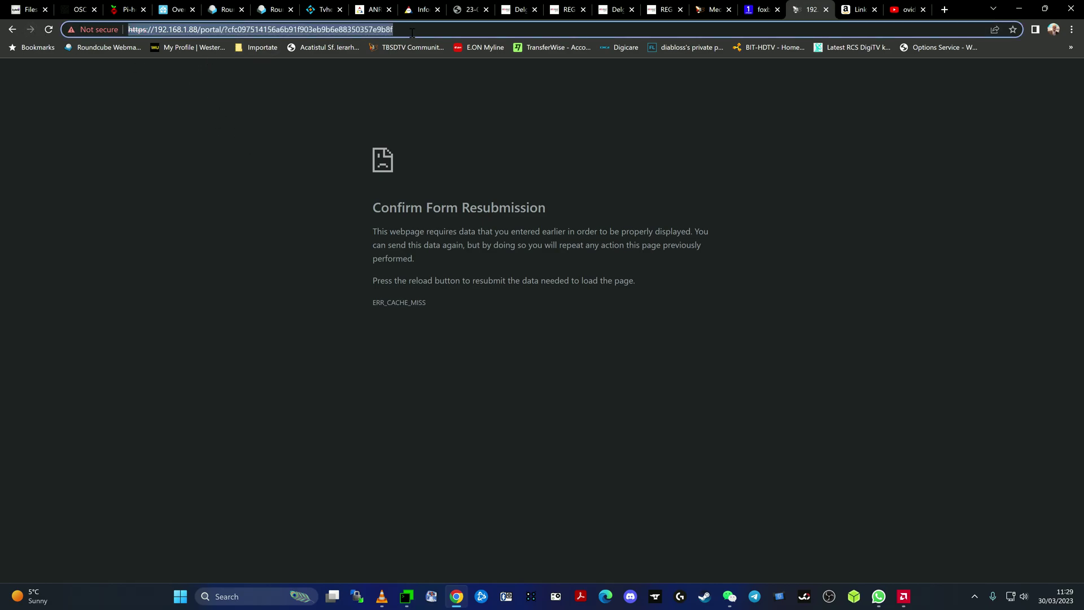
click(412, 32)
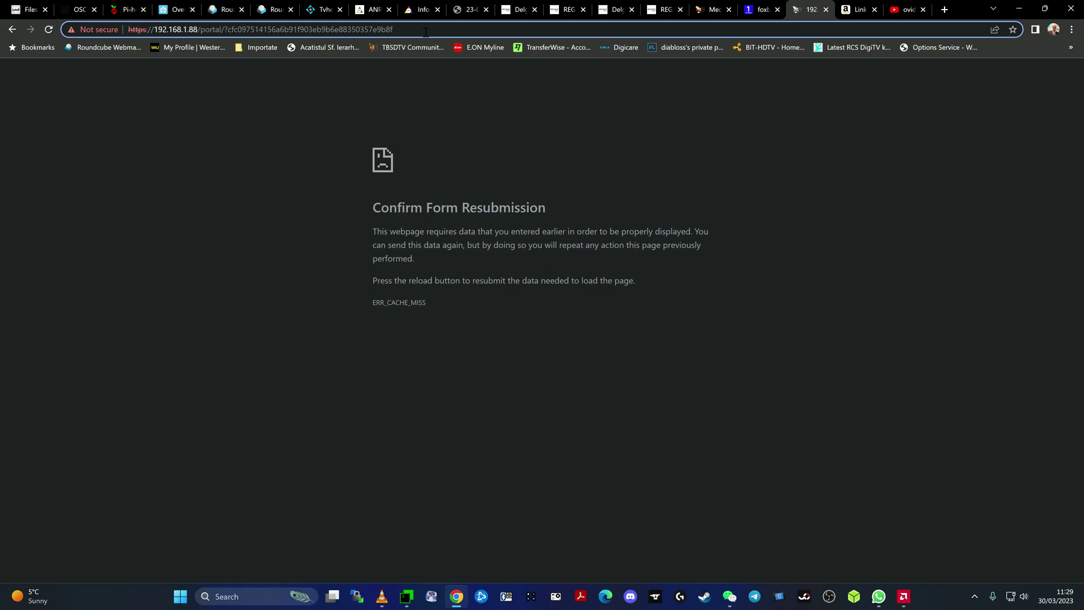
key(BackSpace)
key(BackSpace)
key(BackSpace)
key(BackSpace)
key(BackSpace)
key(BackSpace)
key(BackSpace)
key(BackSpace)
key(BackSpace)
key(BackSpace)
key(BackSpace)
key(BackSpace)
key(BackSpace)
key(BackSpace)
key(BackSpace)
key(BackSpace)
key(BackSpace)
key(BackSpace)
key(BackSpace)
key(BackSpace)
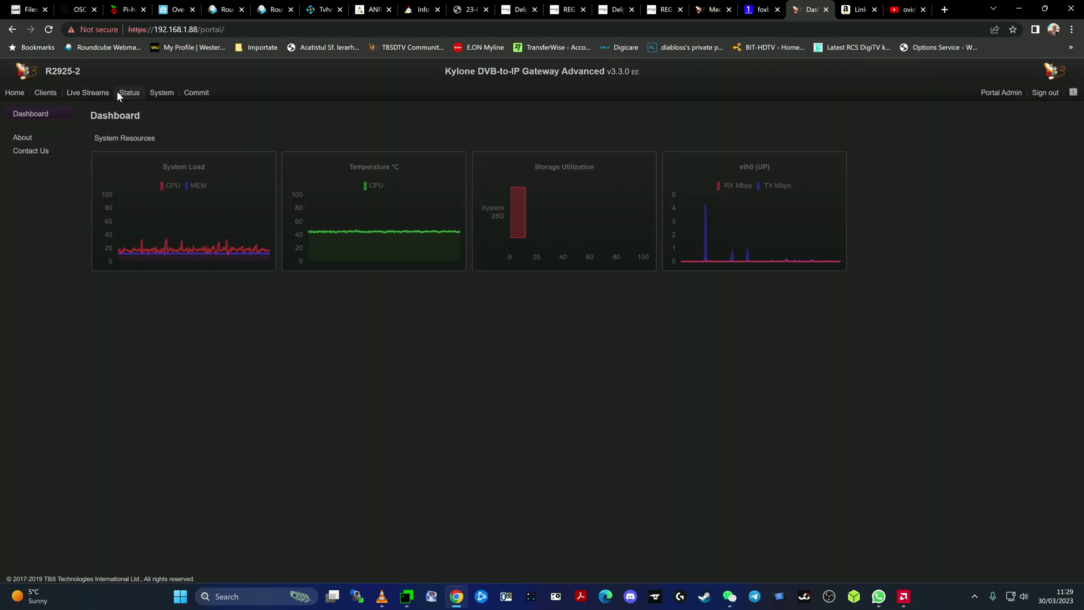
Step: Check the Media Server Status Monitor, then reopen the Tuner Cards page for RDS450 and RDS514
click(131, 94)
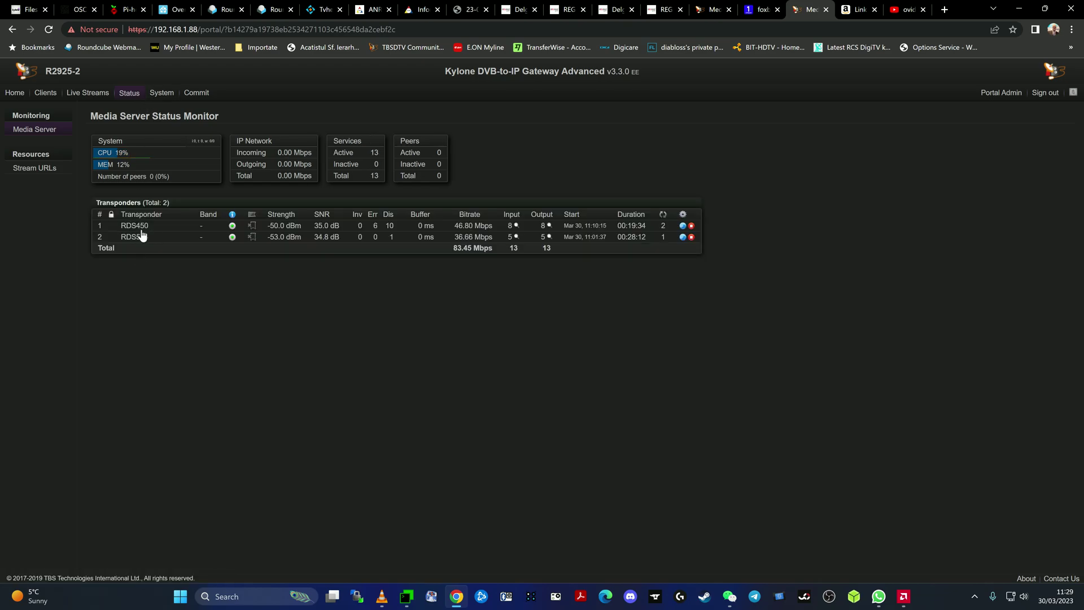
click(78, 97)
click(35, 247)
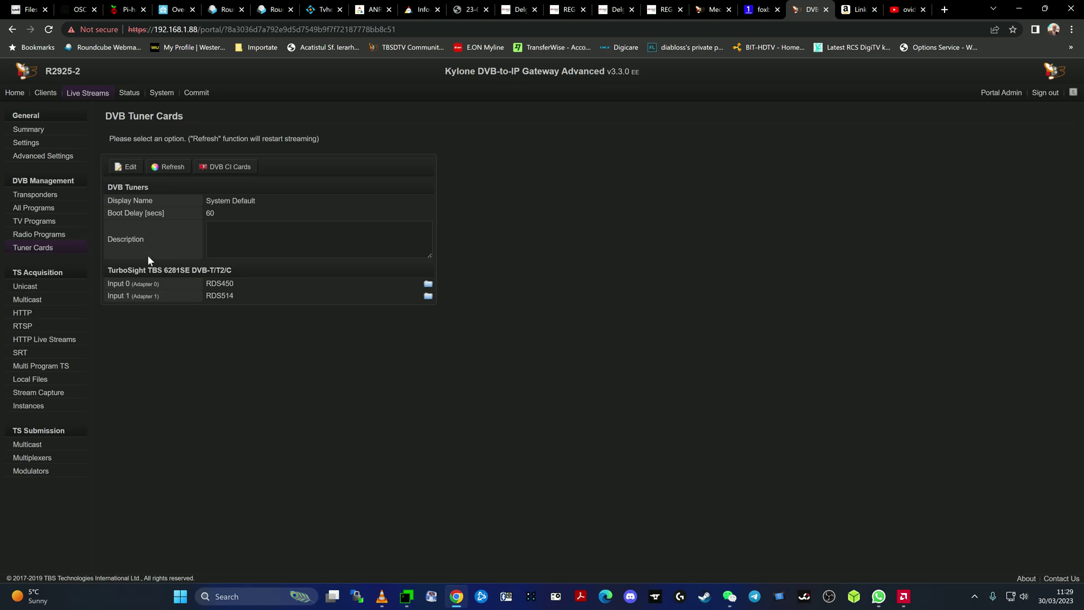
Step: Cancel the tuner card edit and show the summary of 13 streams (RDS450: 8, RDS514: 5)
click(125, 167)
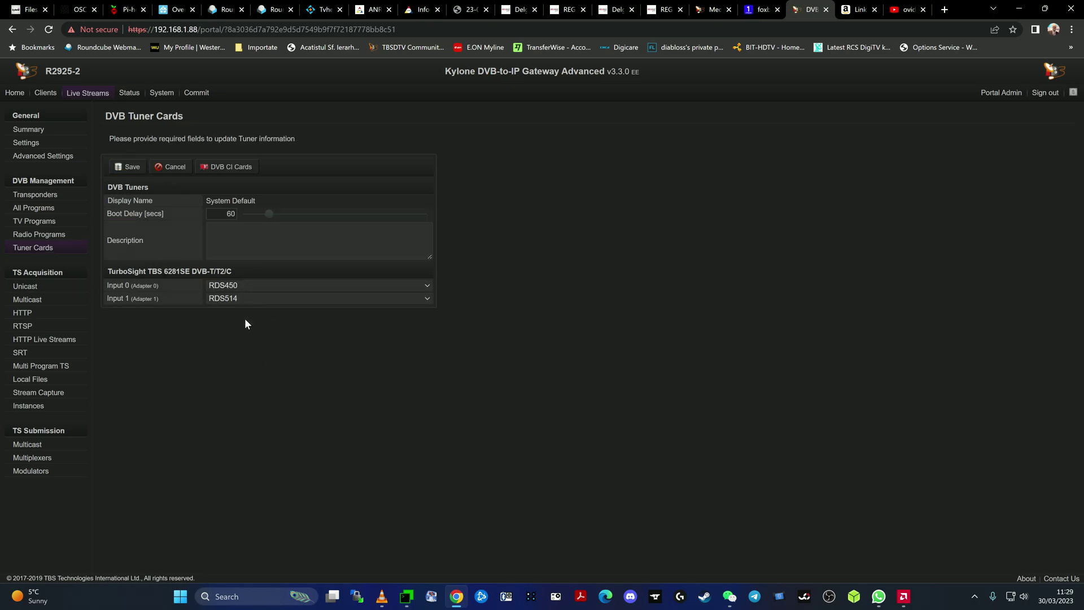
click(175, 177)
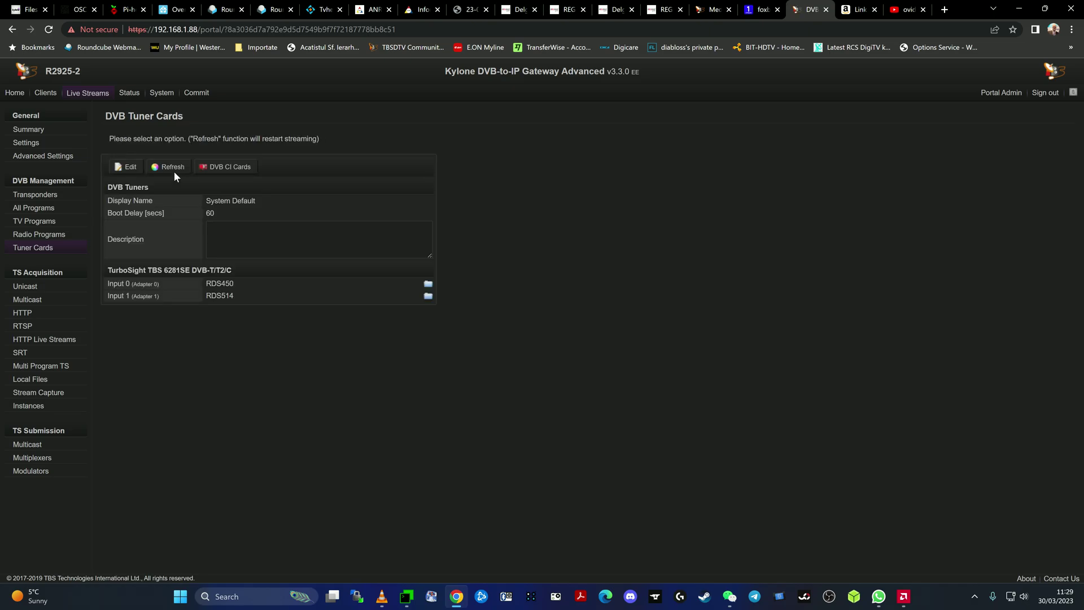
click(22, 198)
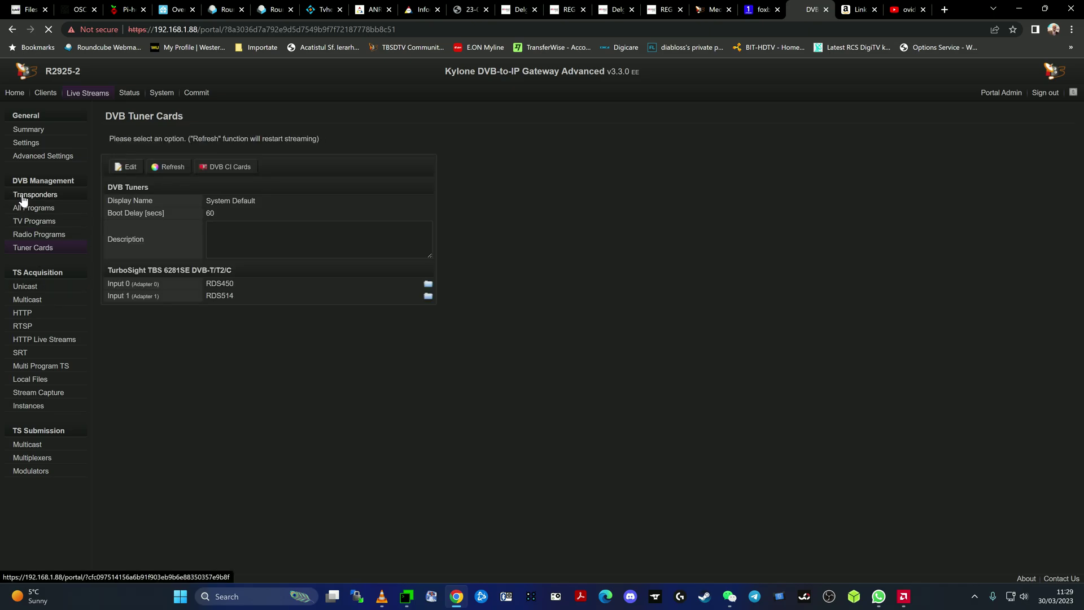
click(90, 94)
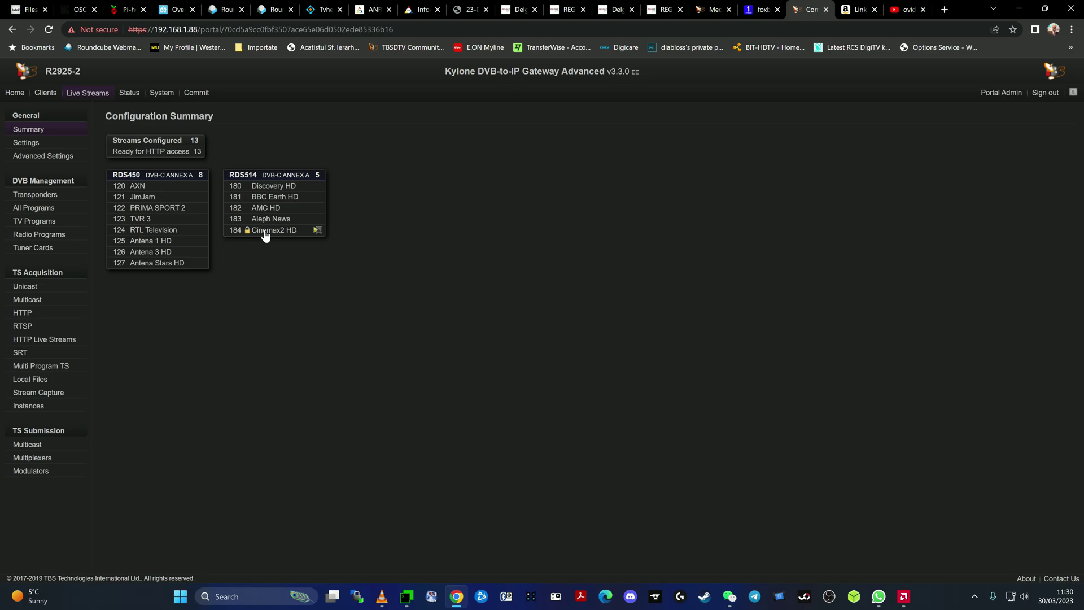
Step: Check Cinemax2 HD and the tuner cards, then view status: 13 services at 81.68 Mbps
click(265, 231)
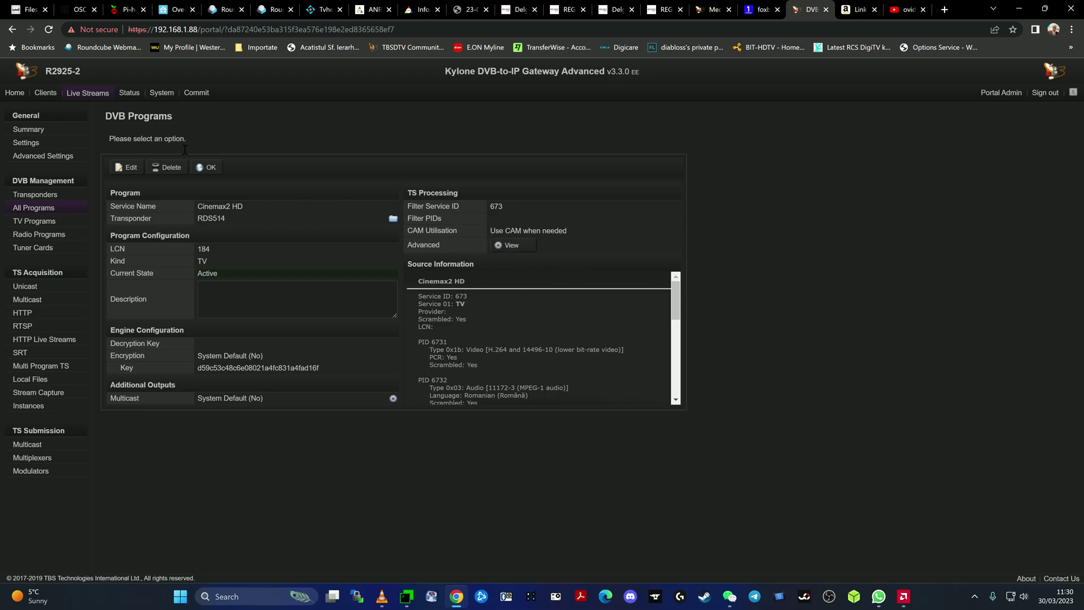
click(82, 95)
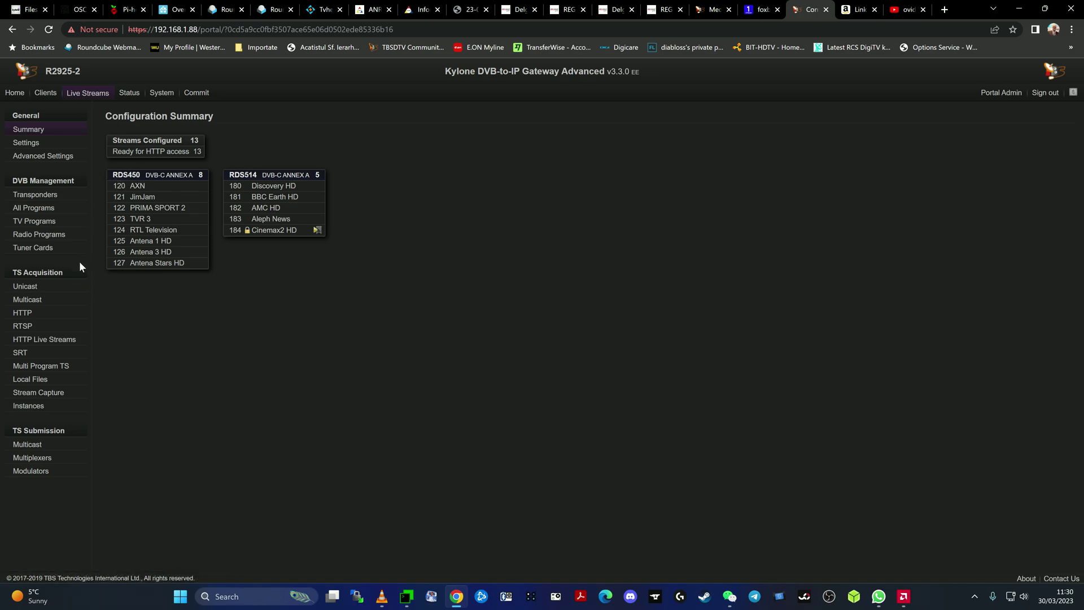
click(32, 251)
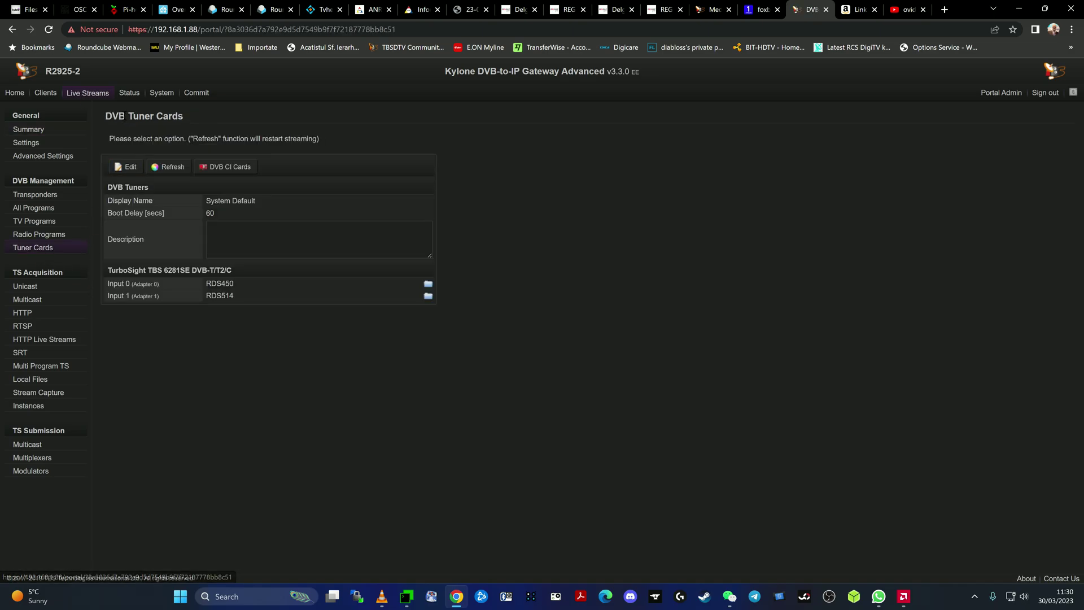
click(127, 101)
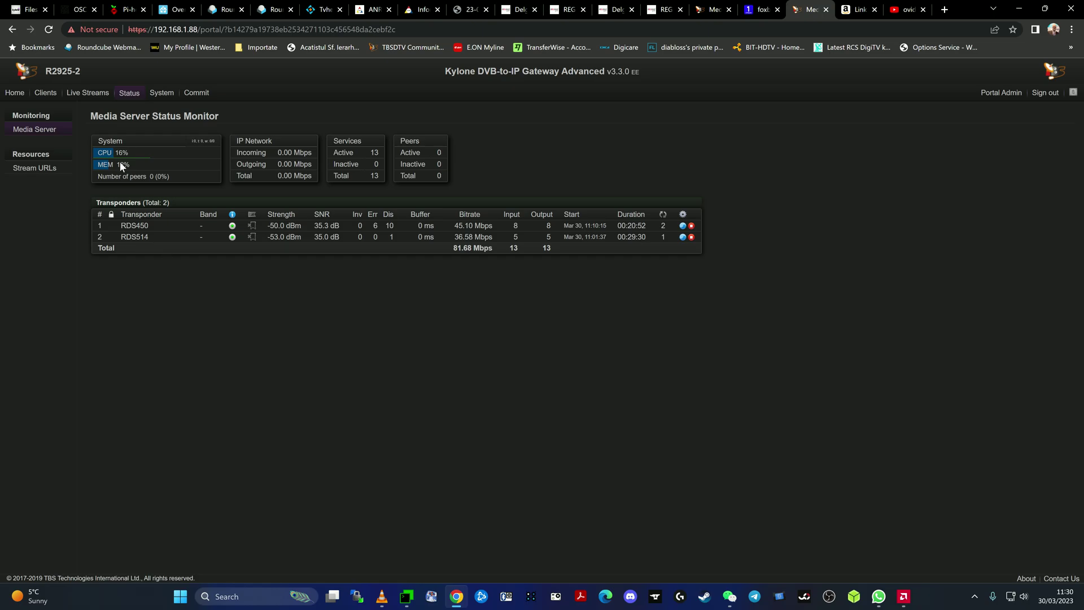
Step: List all 13 stream URLs in List View and select the Aleph News address
click(34, 170)
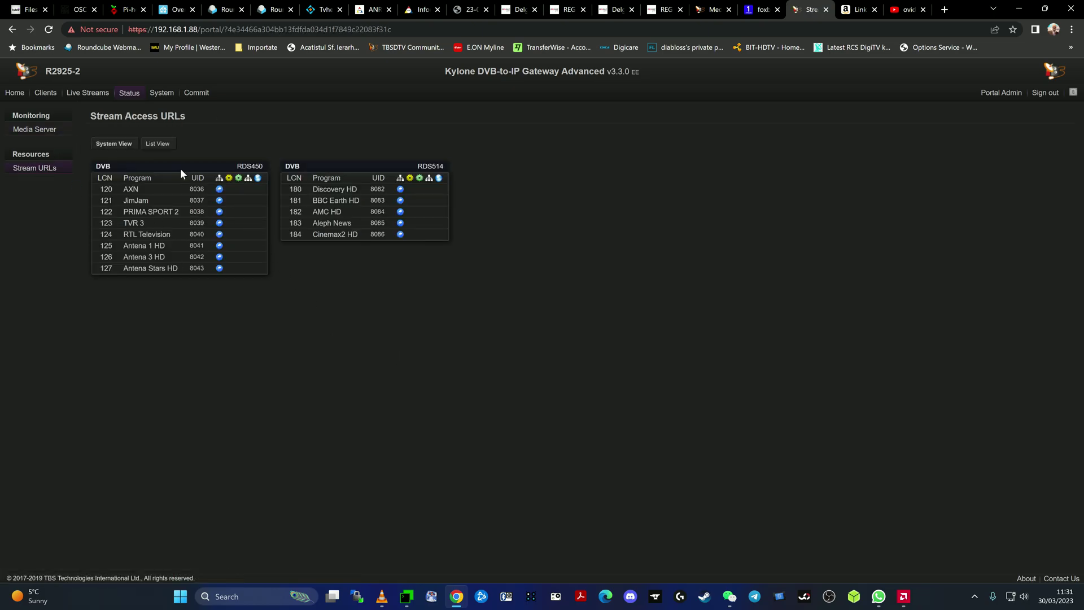
click(158, 144)
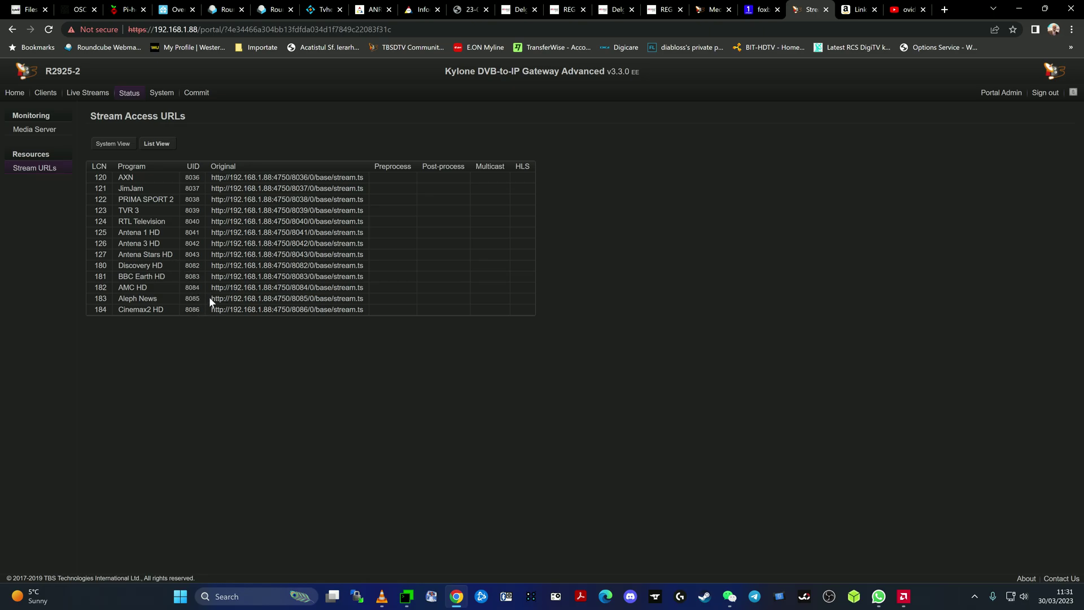
drag(212, 299, 367, 304)
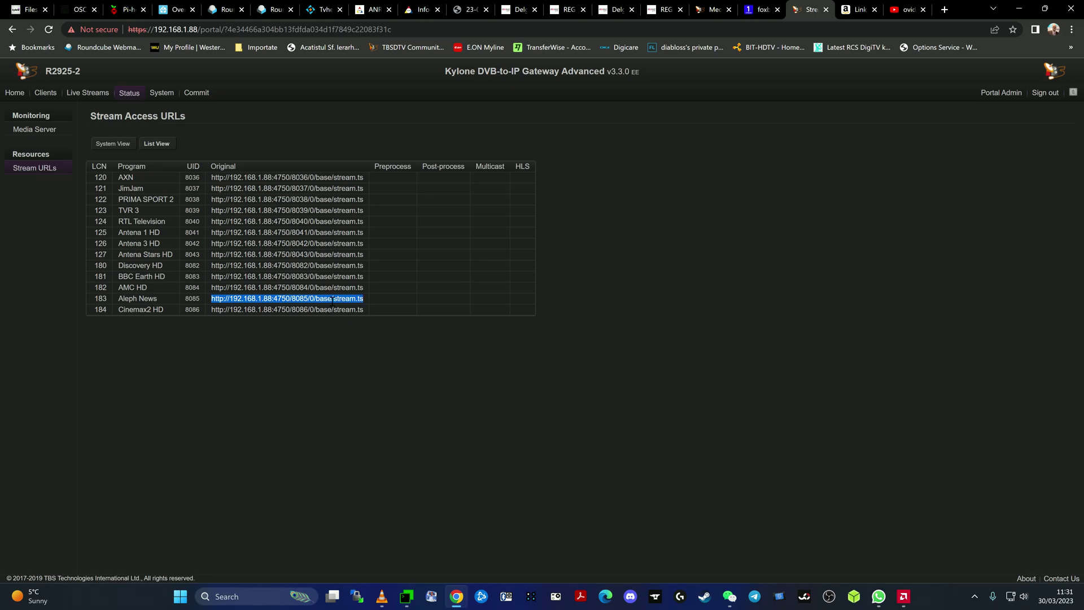
Step: Copy the Aleph News stream URL and bring up VLC media player
right_click(332, 302)
click(367, 310)
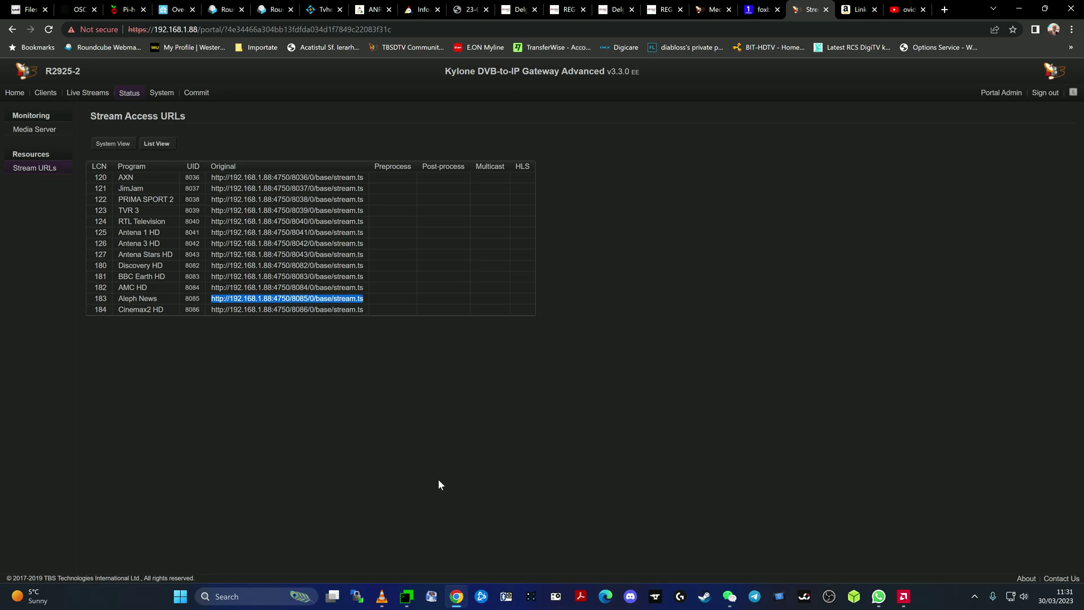
right_click(382, 596)
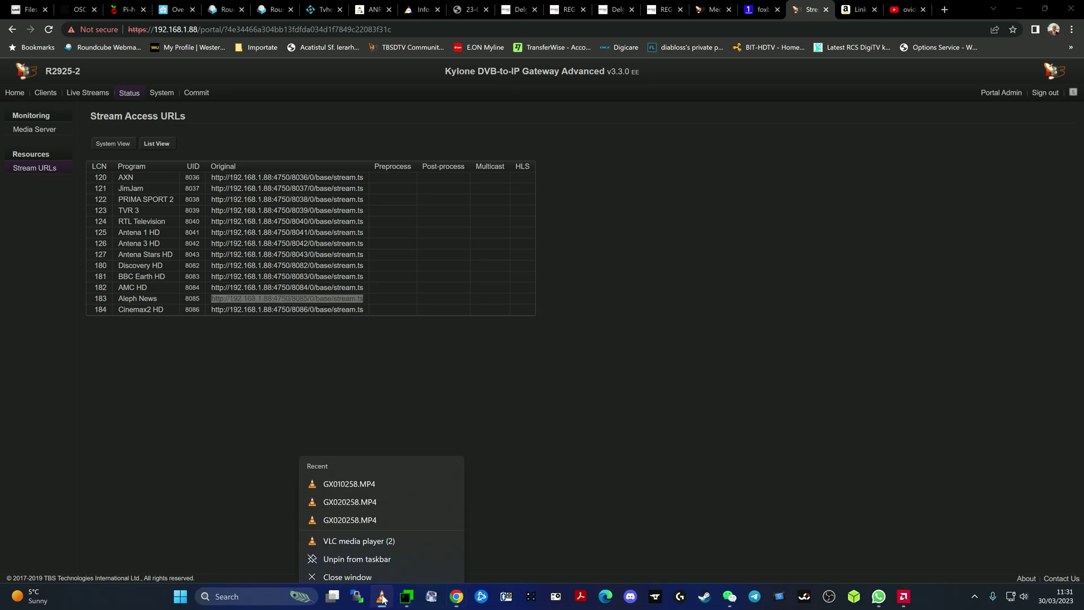
click(365, 536)
Step: Play the pasted Aleph News URL as a VLC network stream and confirm it on the status monitor
click(334, 63)
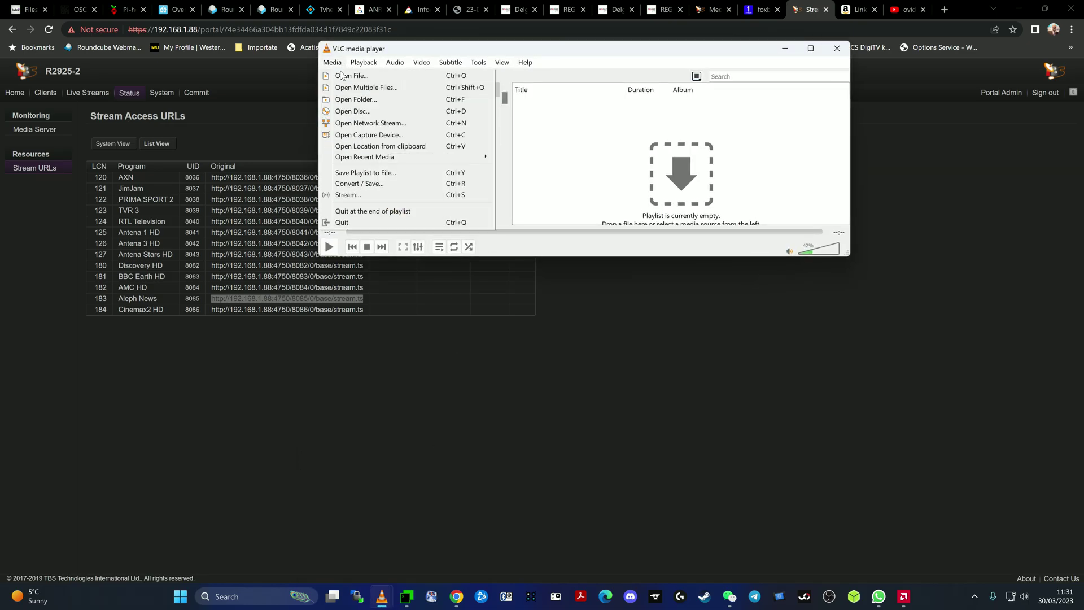
click(372, 123)
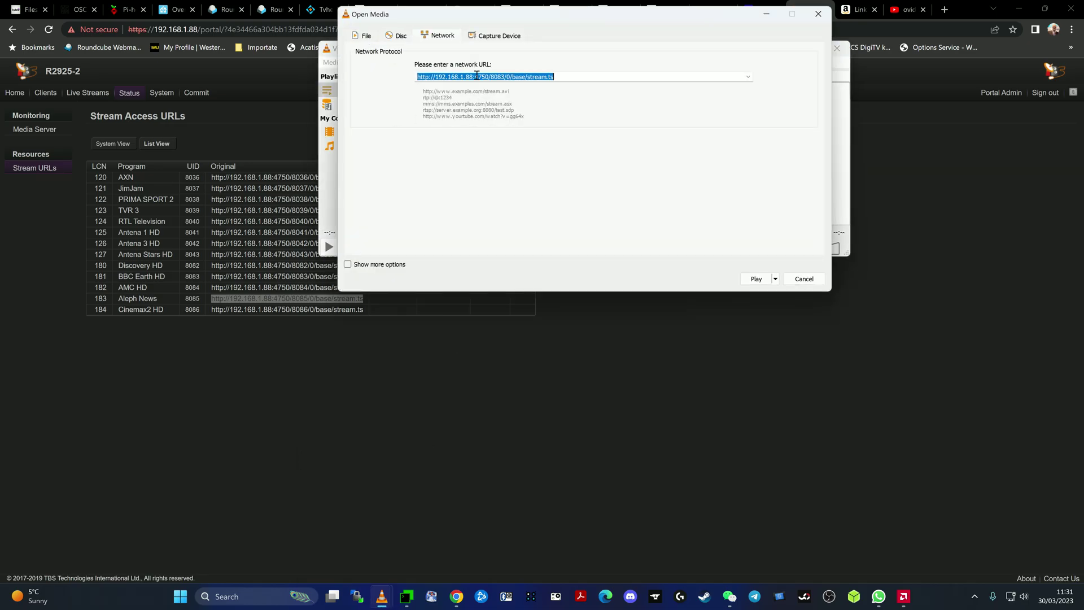
right_click(464, 76)
click(505, 131)
click(754, 278)
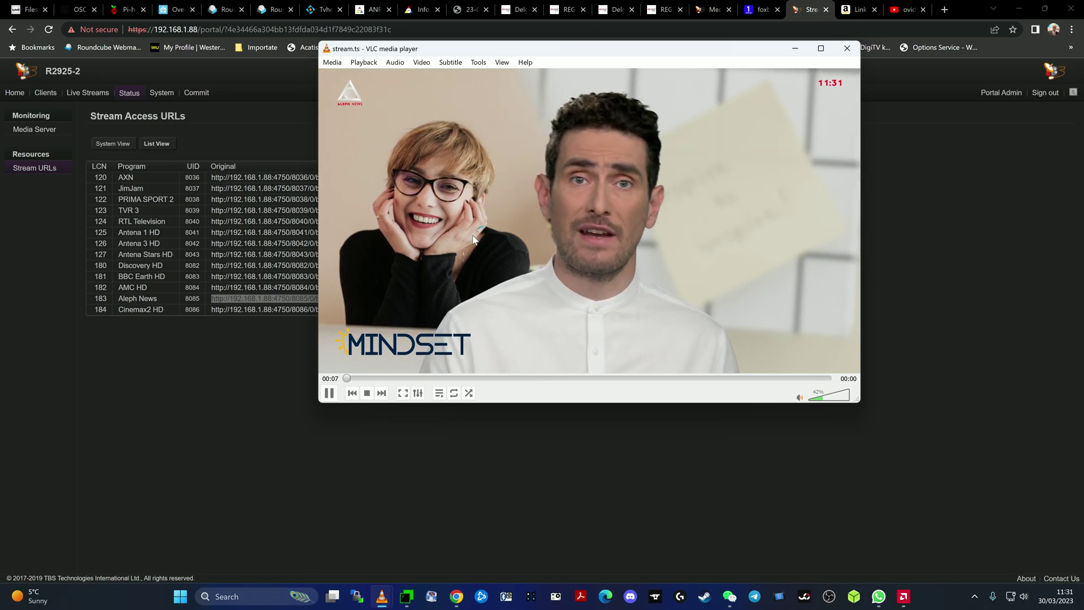
click(129, 95)
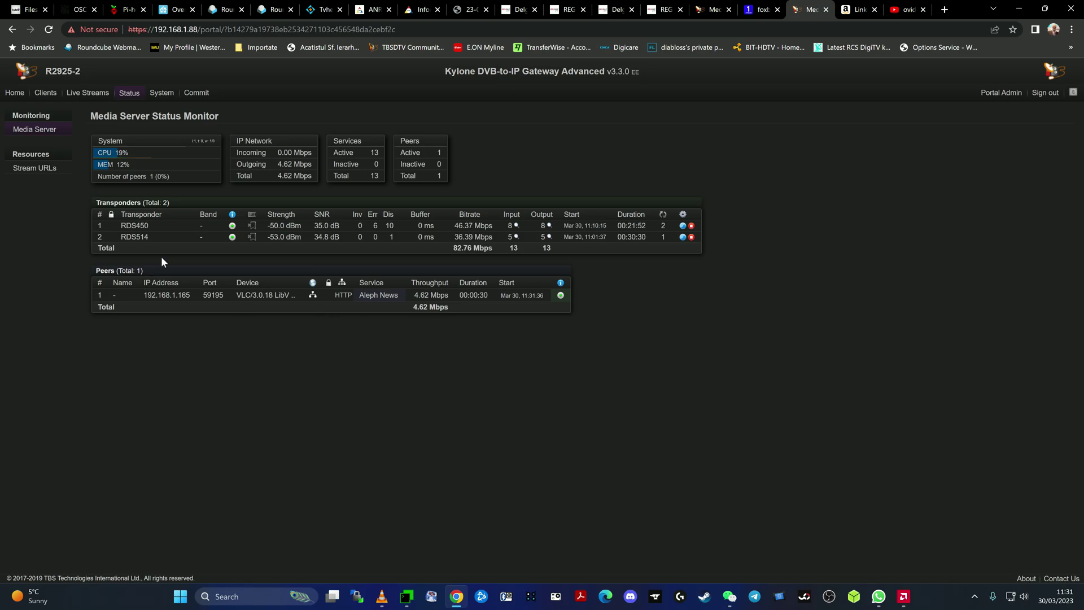
Step: After confirming VLC as an Aleph News peer, return to the Live Streams Configuration Summary
click(85, 95)
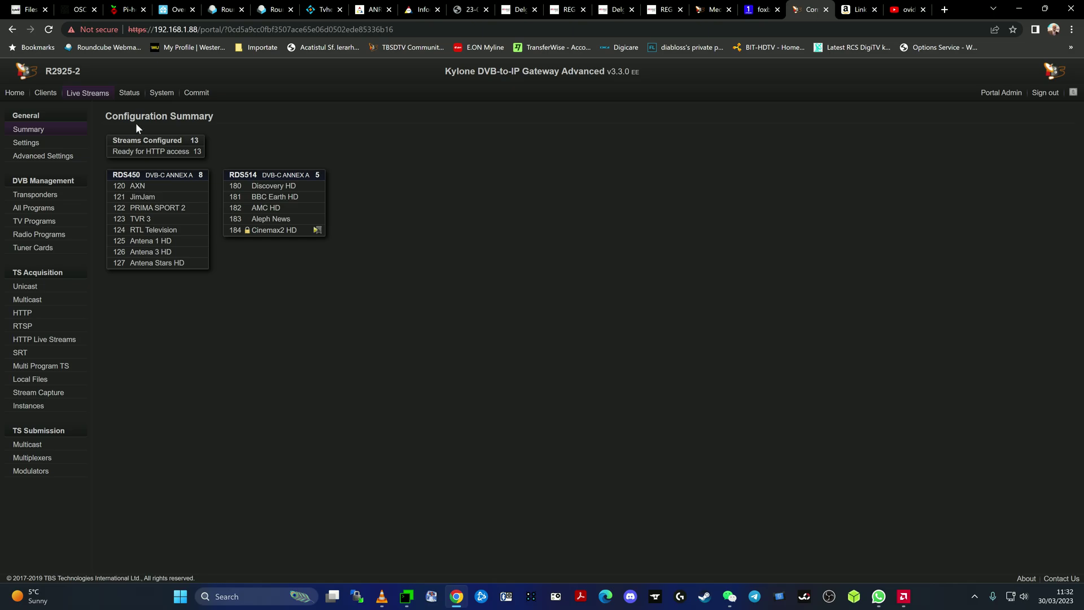
click(128, 94)
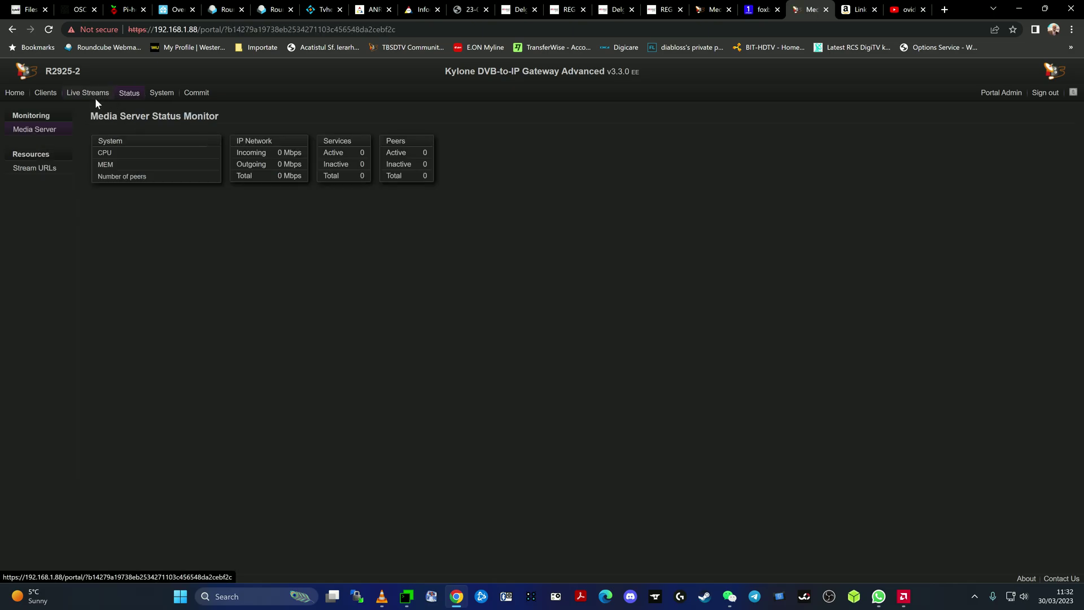
click(45, 173)
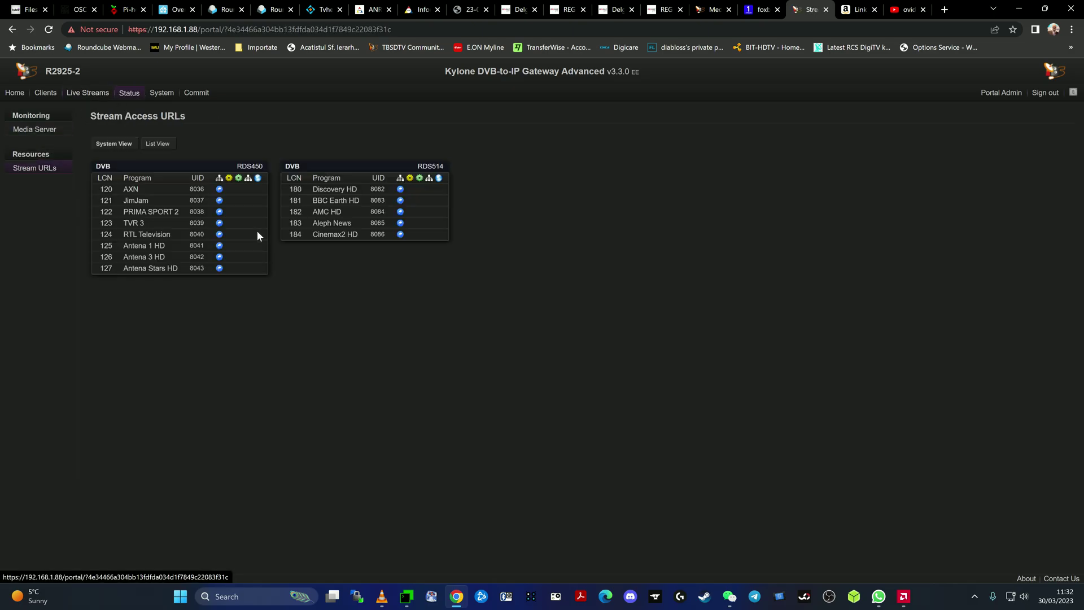
click(88, 94)
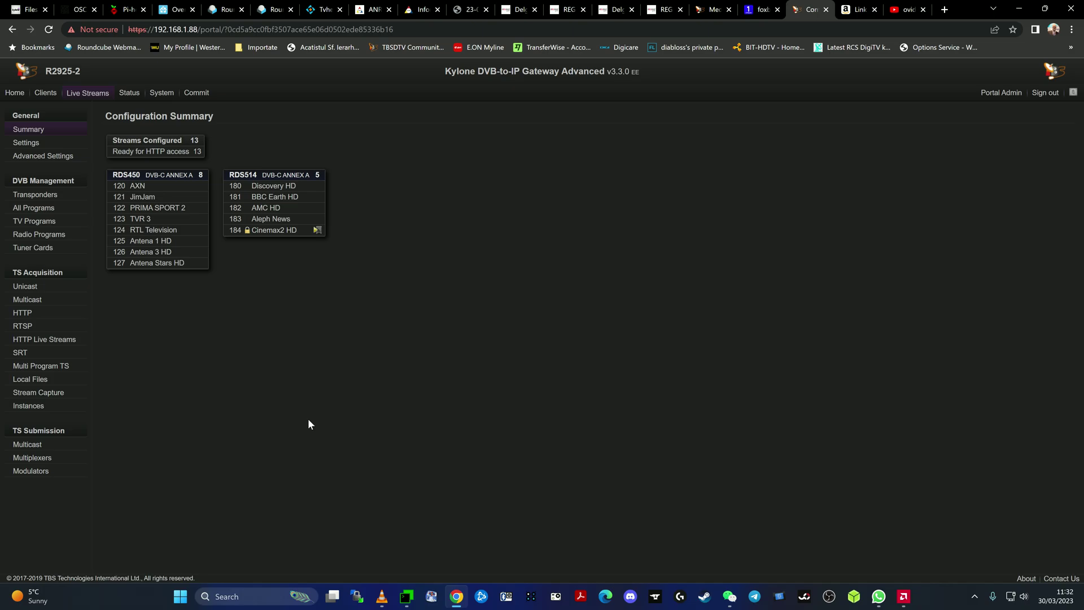
Step: In a new tab, search Google for 'sonoff zigbee dongle'
click(945, 10)
click(465, 236)
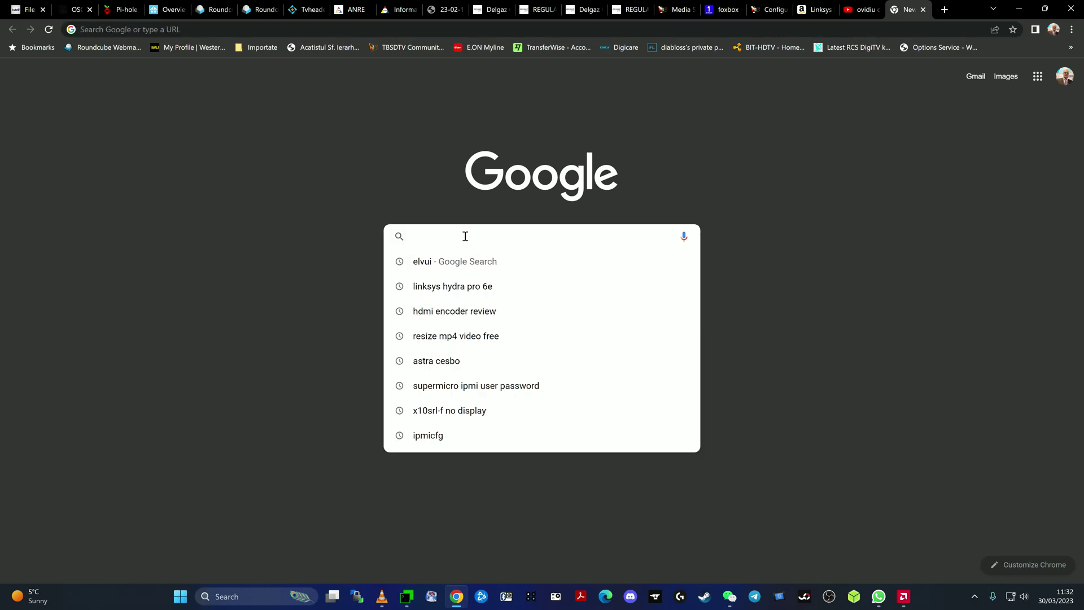
text(sonog)
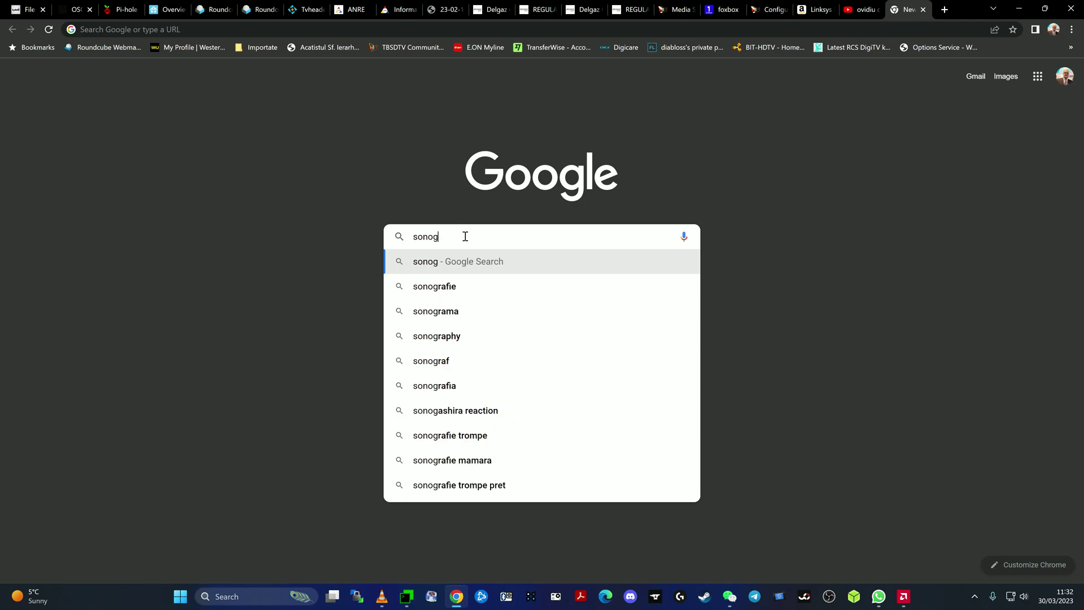
key(BackSpace)
text(ff zigbee)
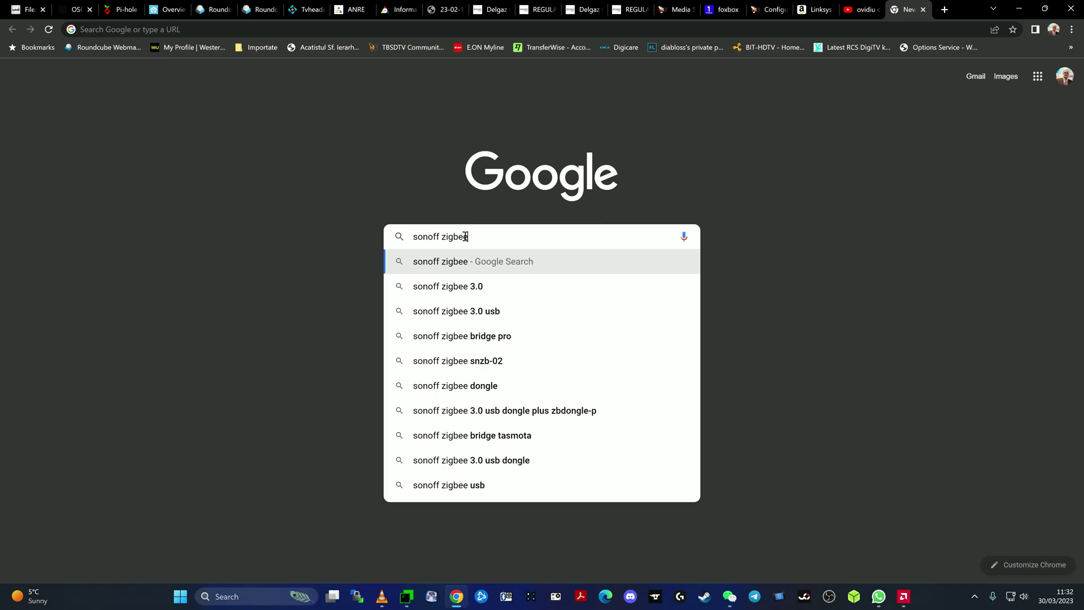
text( dongle)
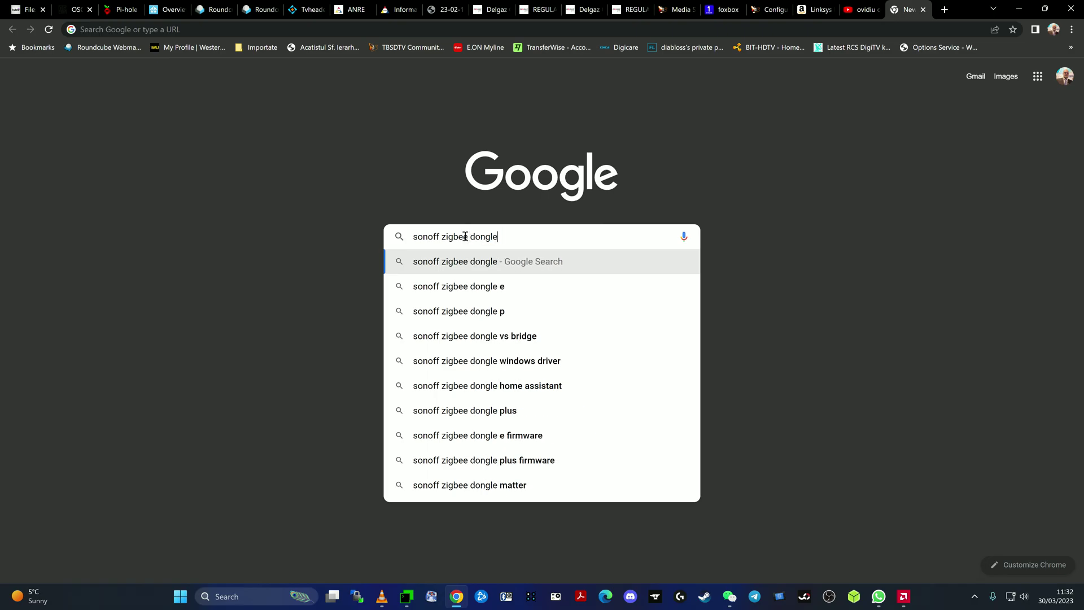
key(Return)
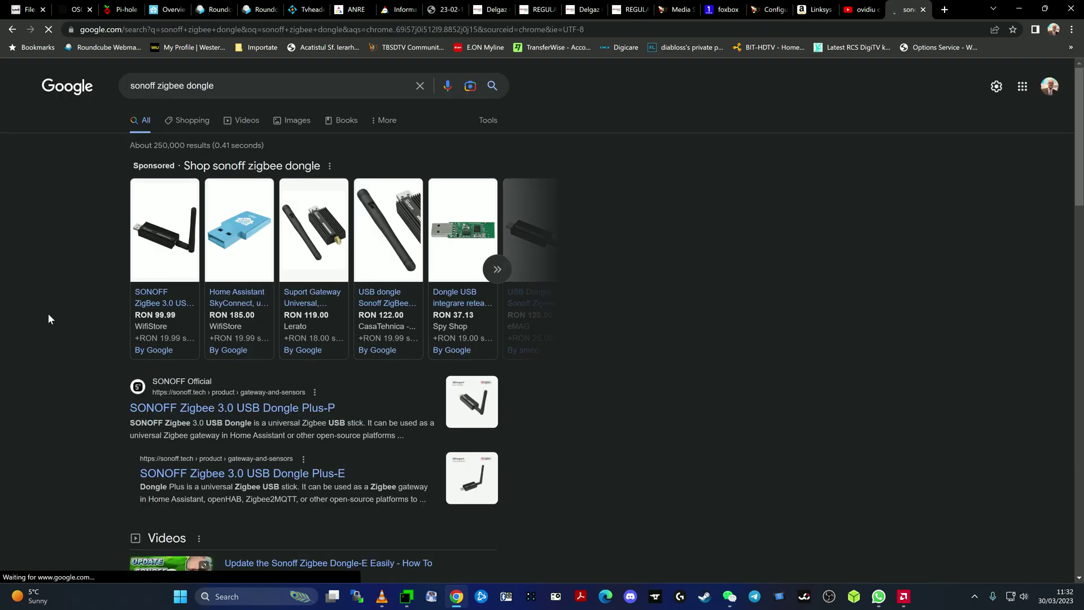
Step: Scroll the results and expand the shopping carousel of Sonoff Zigbee dongles
scroll(48, 316, down, 1)
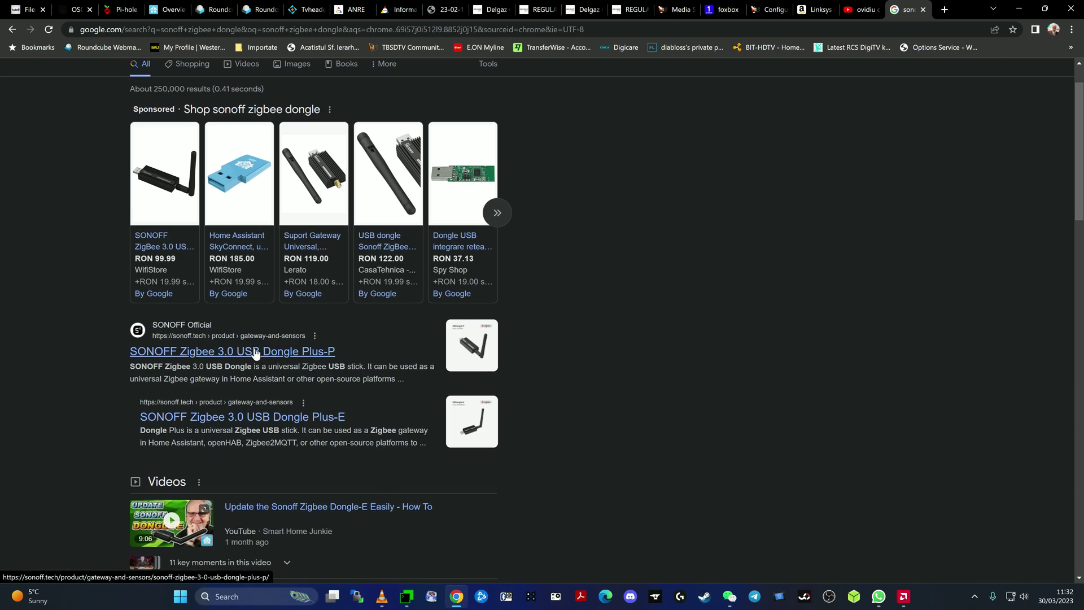
scroll(256, 353, up, 1)
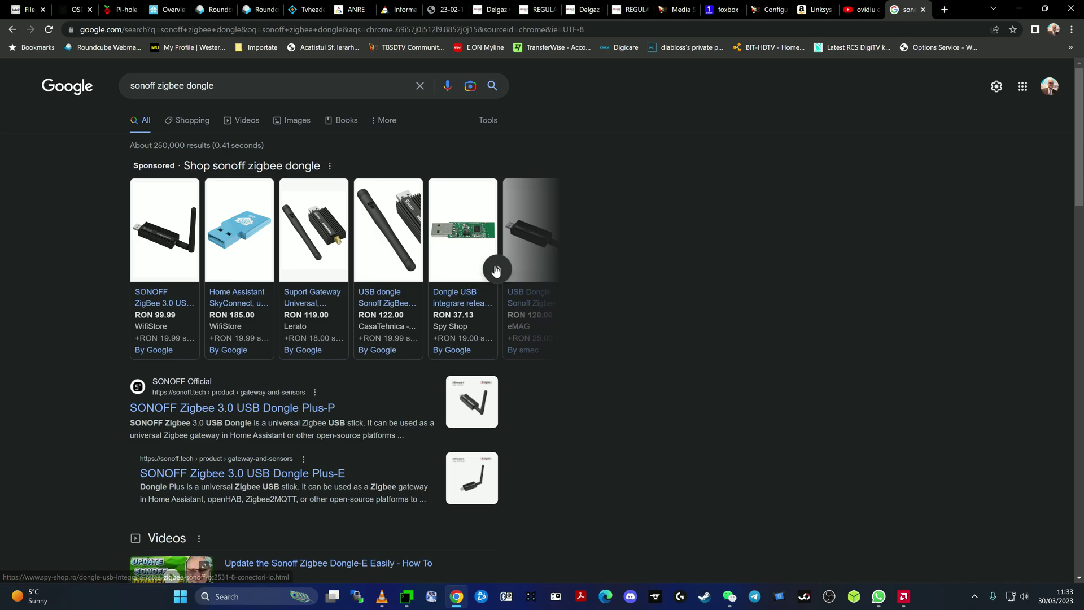
mouse_move(460, 316)
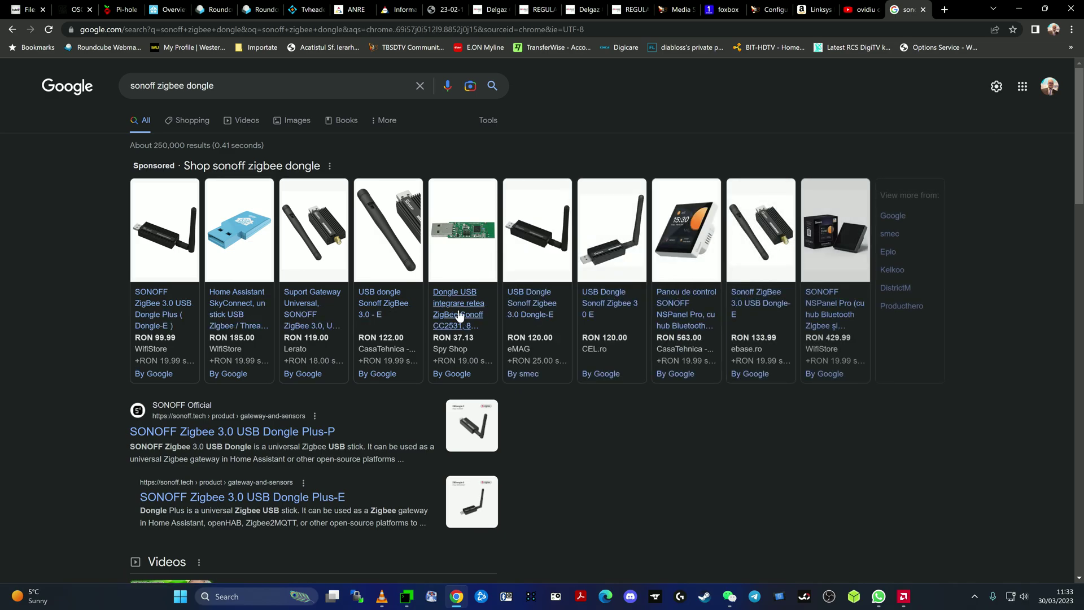
Step: Close the Sonoff dongle search and show the Home Assistant Overview with room and weather cards
click(924, 10)
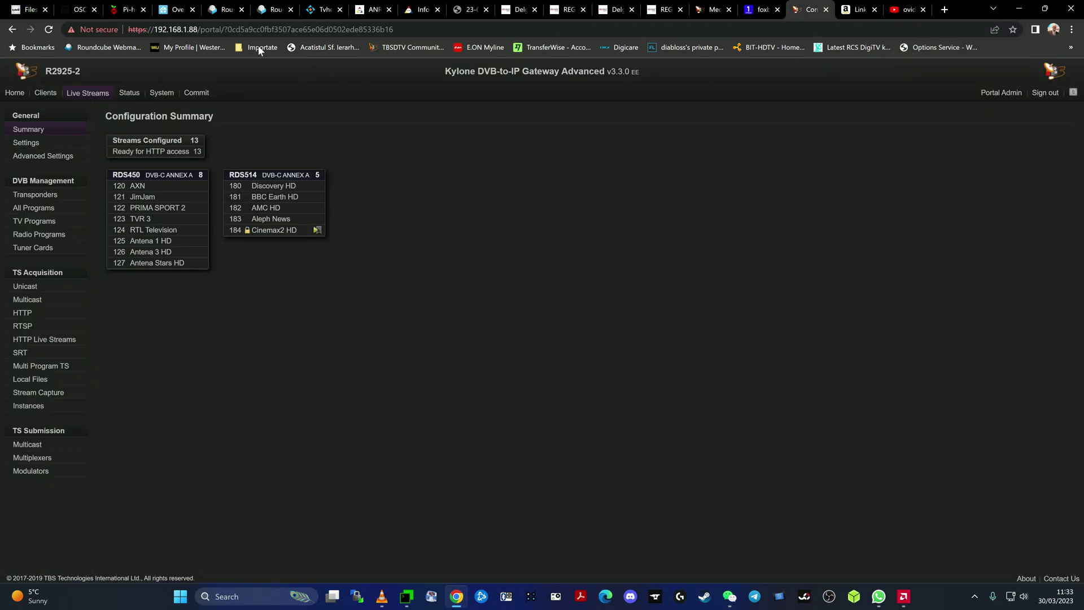
click(172, 9)
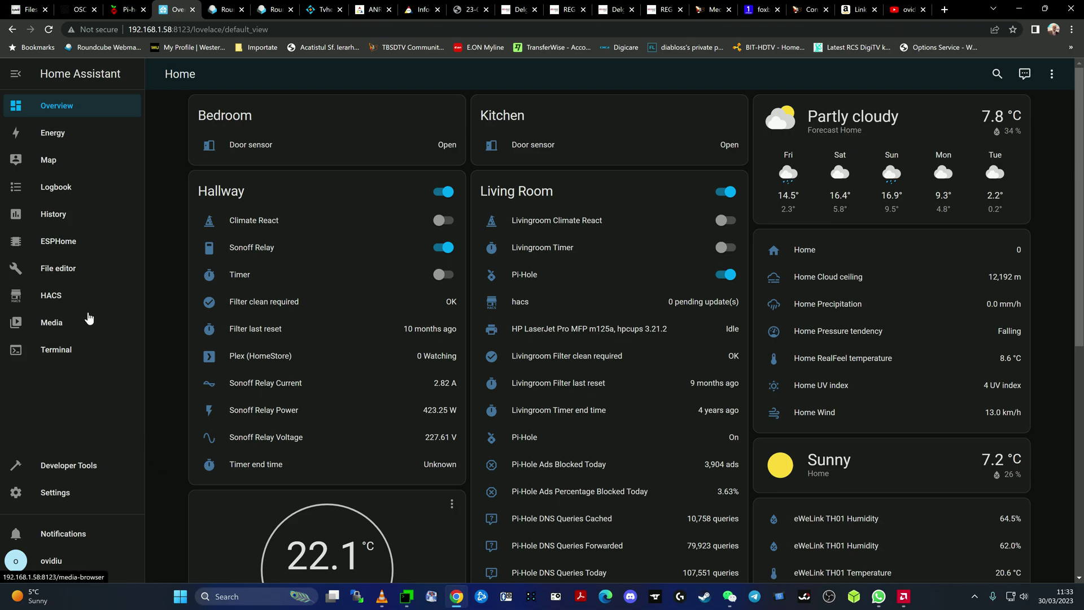
Step: From Settings > Devices & Services, list the Sonoff integration's 13 entities
click(52, 500)
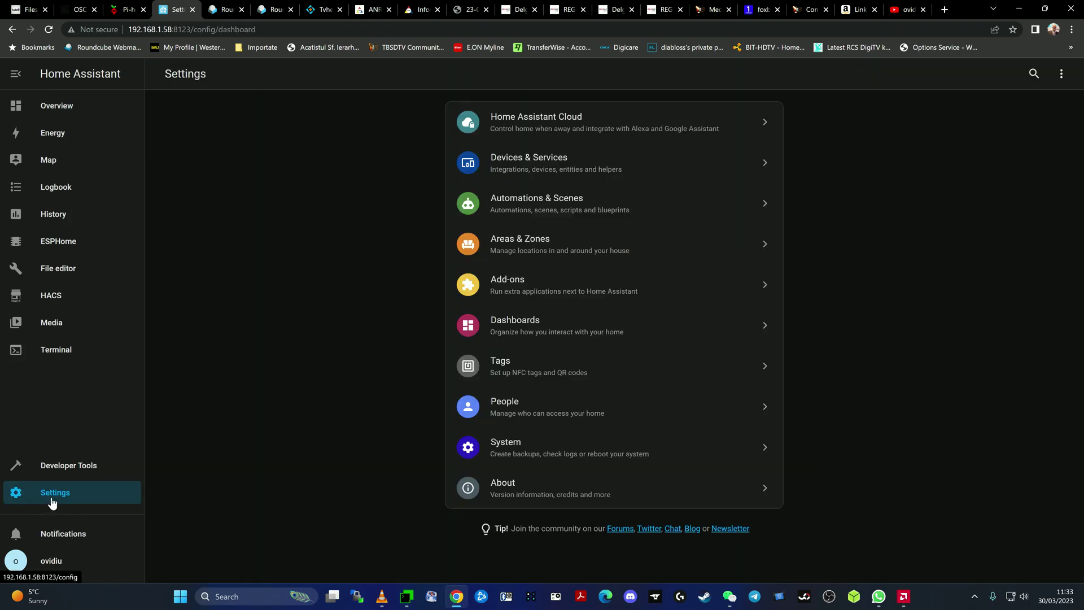
click(544, 170)
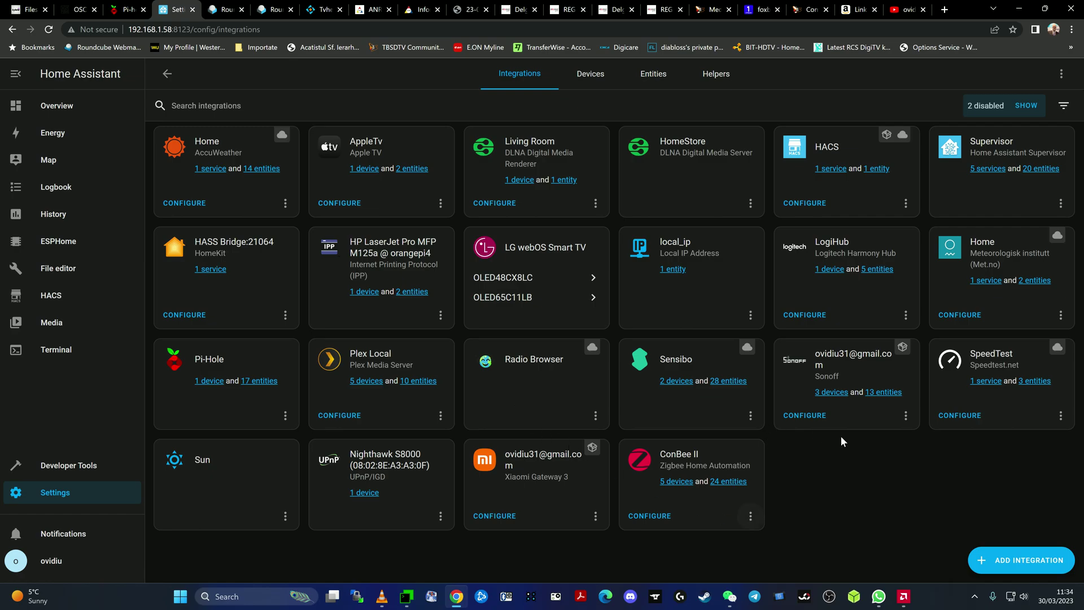
click(888, 394)
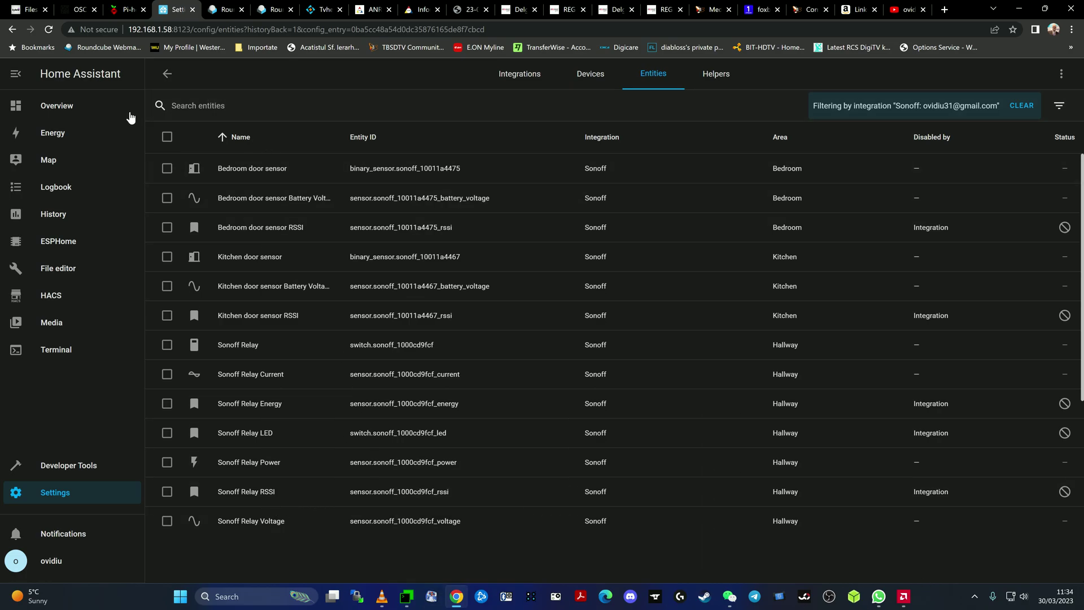
Step: Back on the integrations, view the ConBee II card's 5 devices, then return to Settings
click(166, 74)
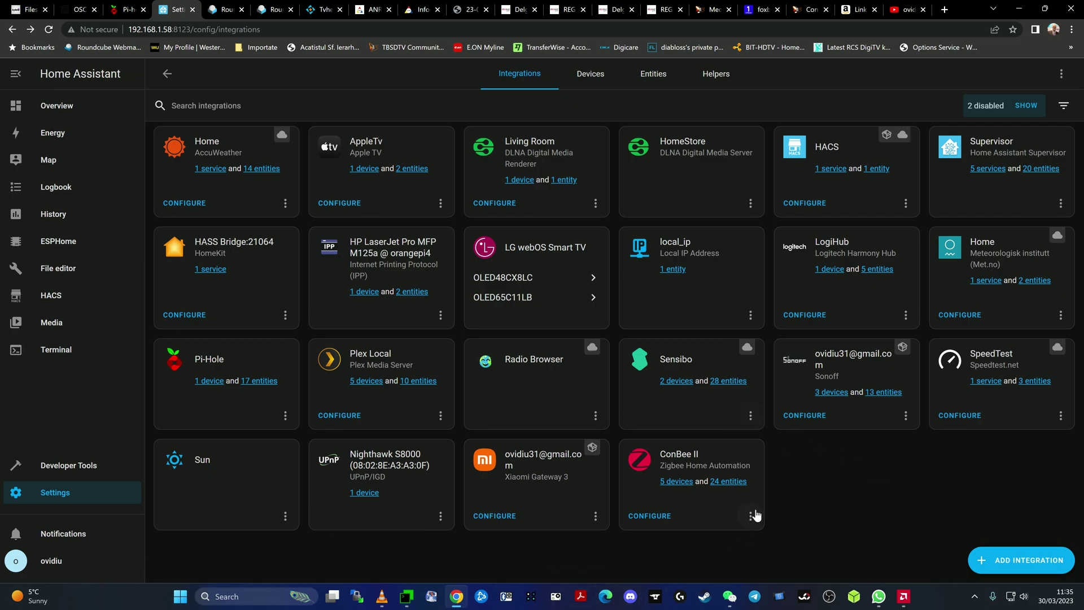
click(684, 481)
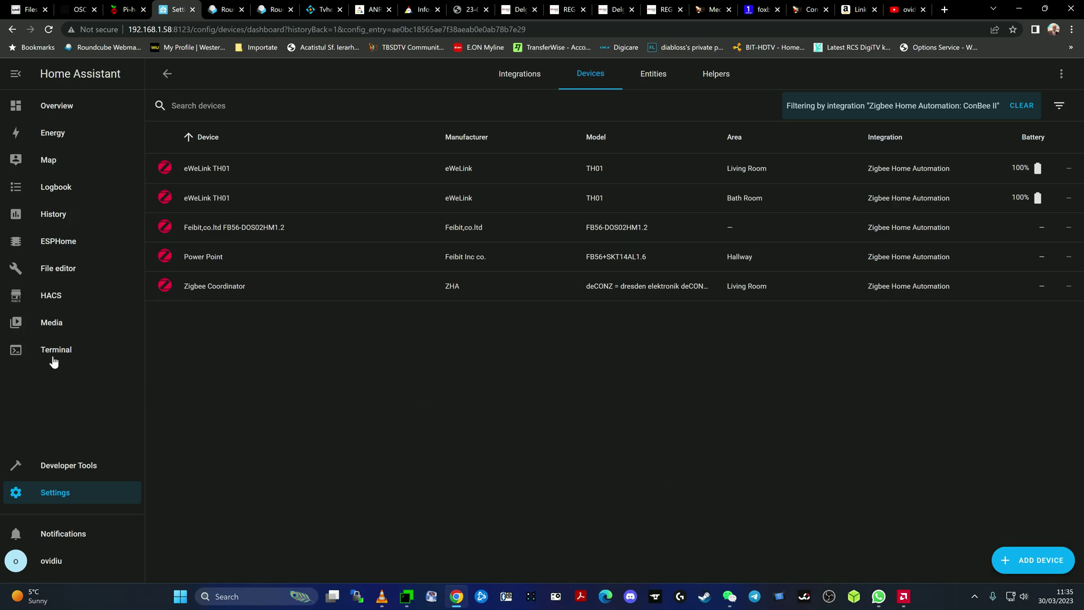
click(61, 500)
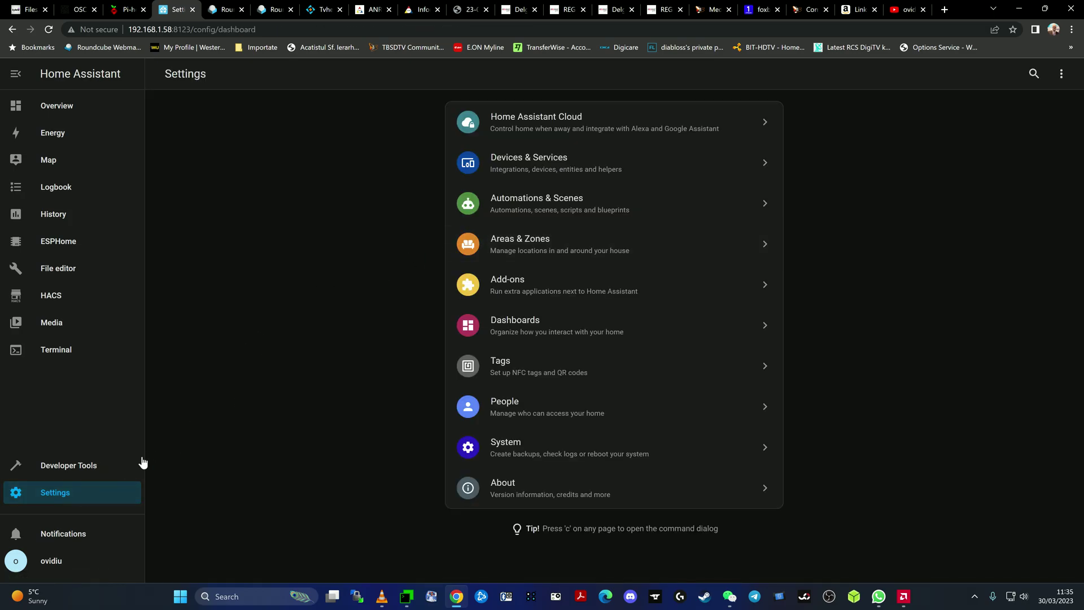
click(76, 466)
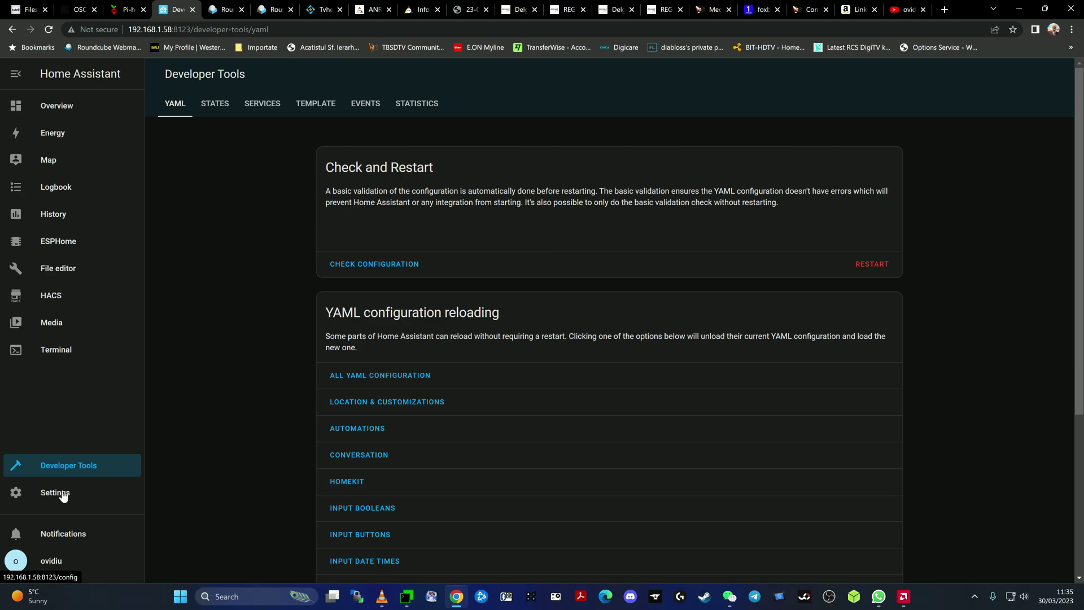
click(63, 492)
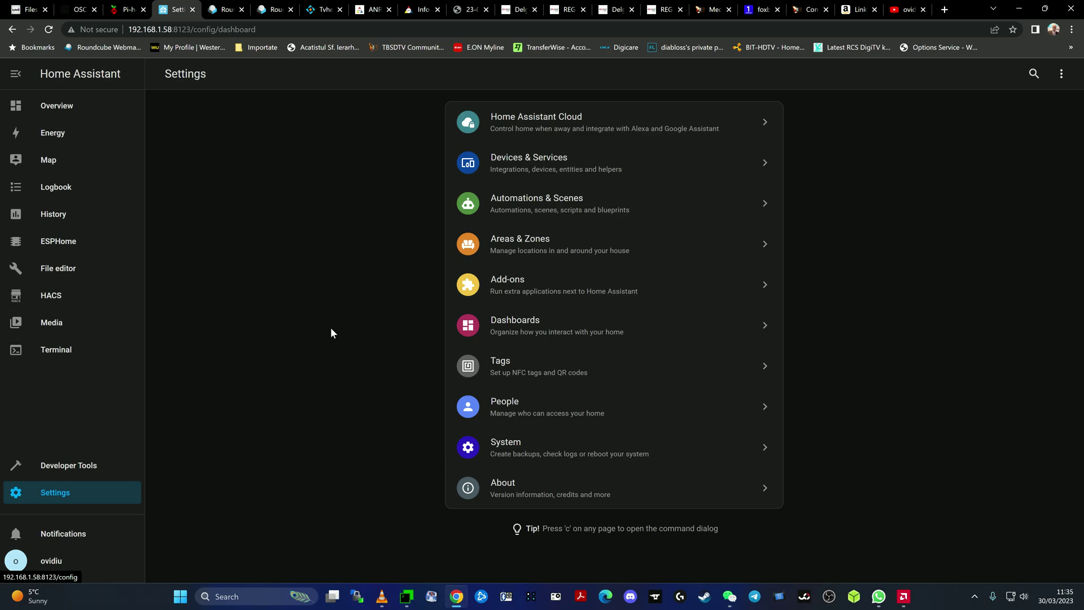
click(507, 165)
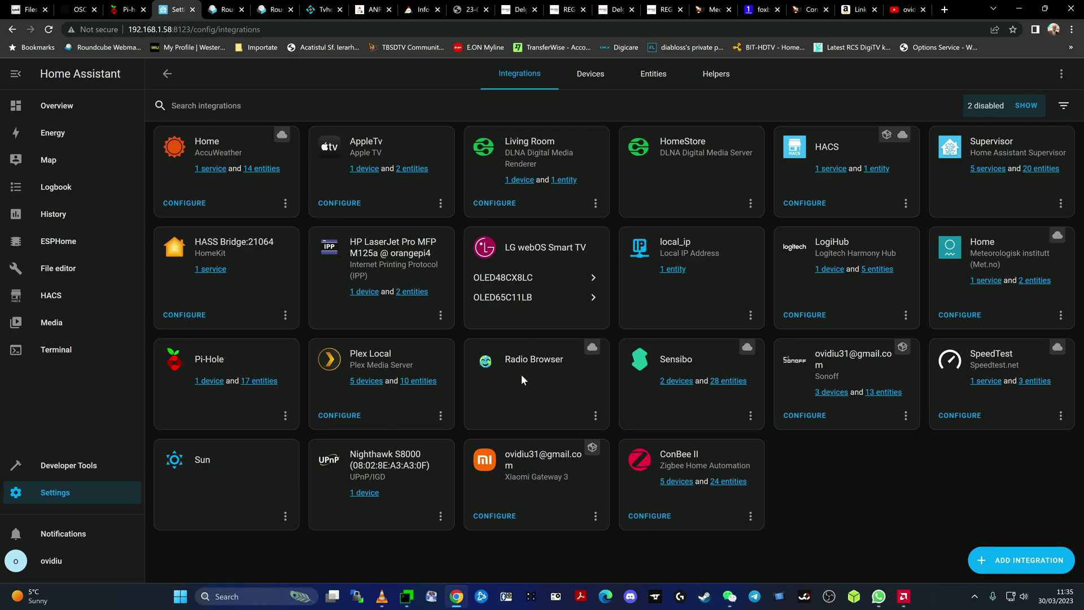
click(1026, 570)
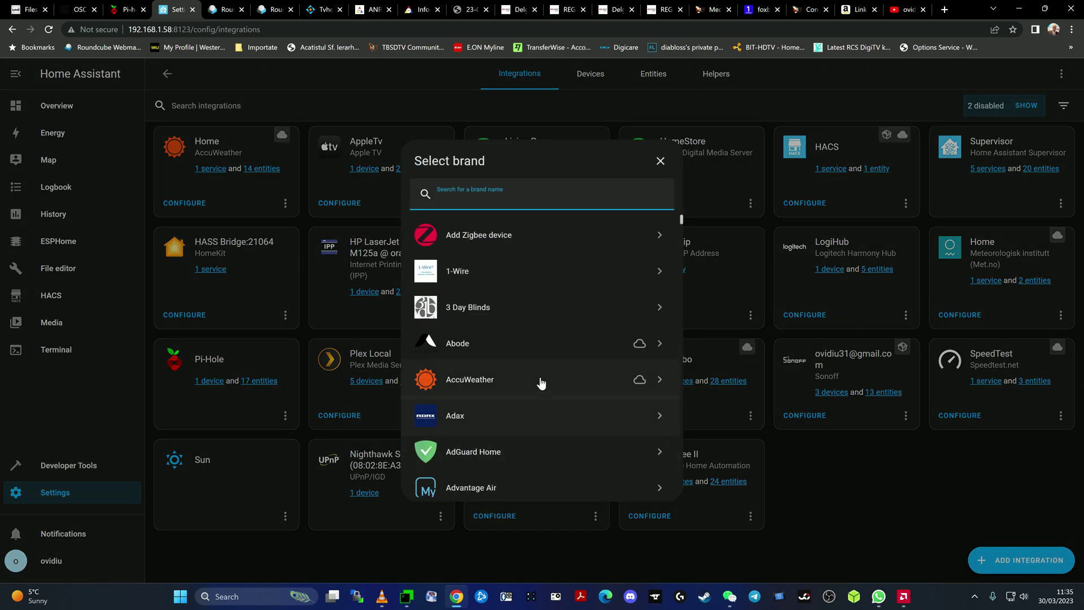
scroll(539, 373, down, 4)
scroll(526, 360, up, 4)
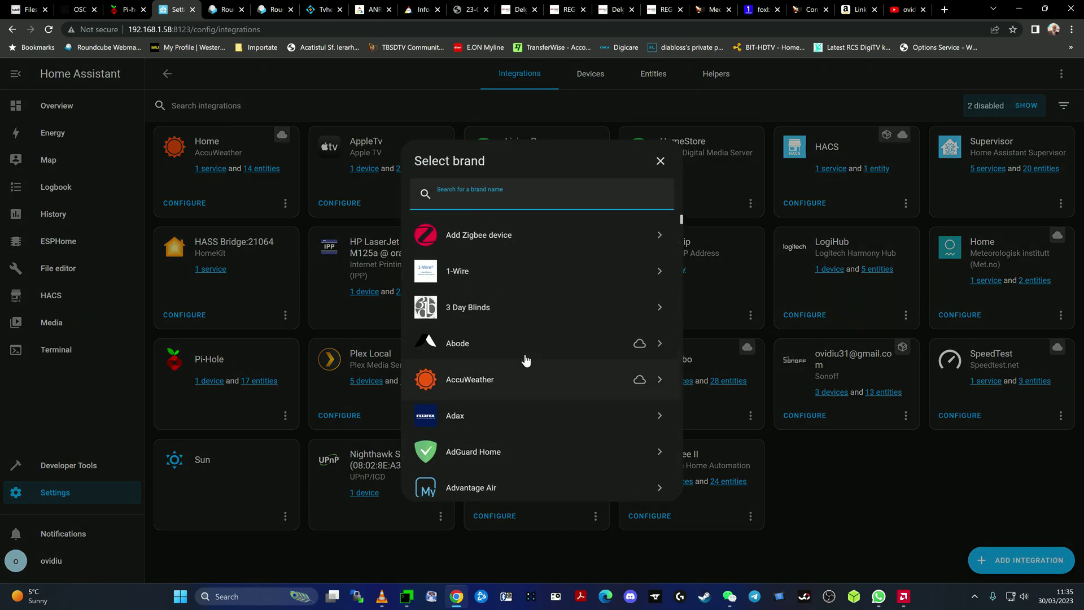
click(659, 163)
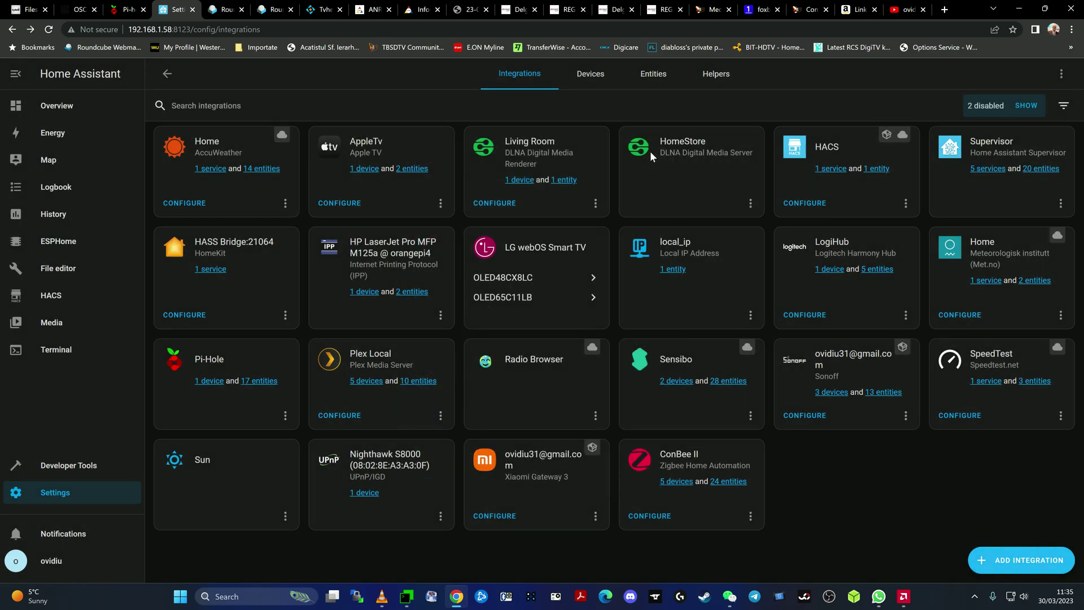
click(70, 497)
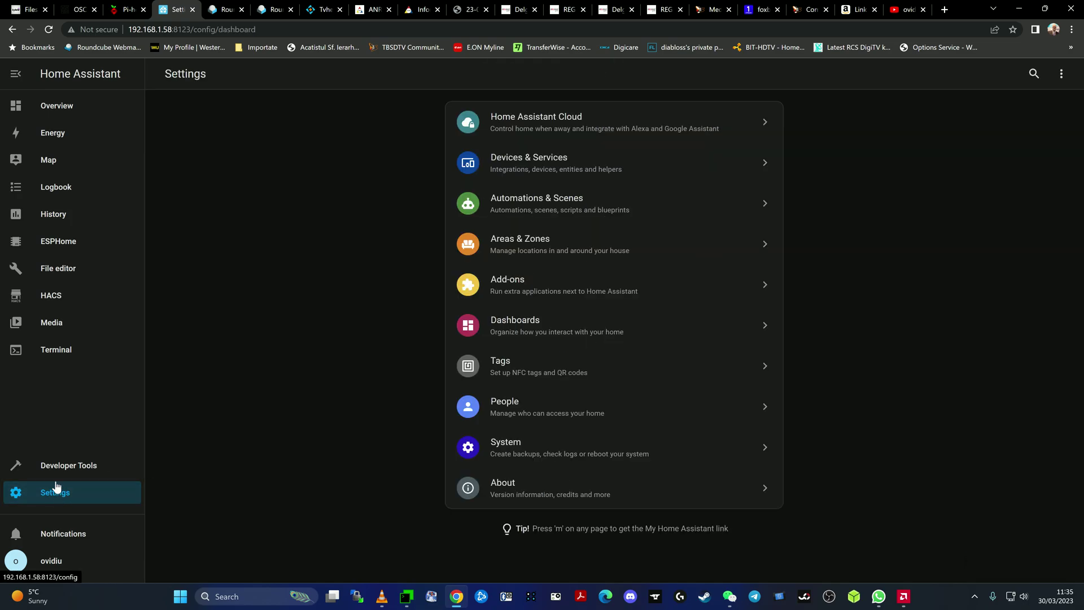
Step: Browse the installed add-ons and scroll the Add-on Store, then return to the Overview dashboard
click(524, 291)
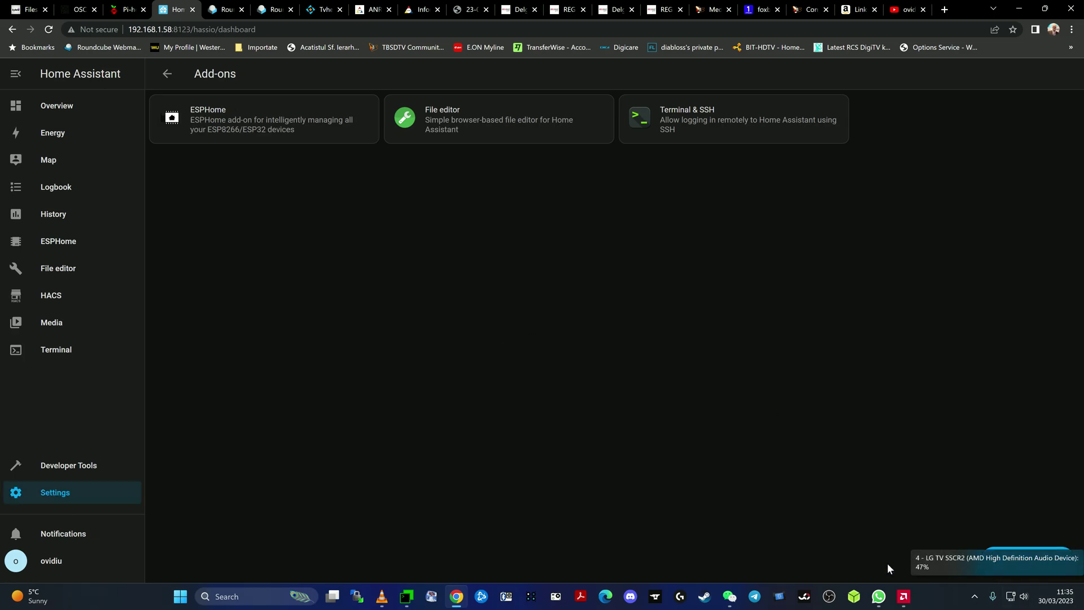
click(1028, 560)
scroll(623, 446, down, 1)
scroll(624, 446, down, 6)
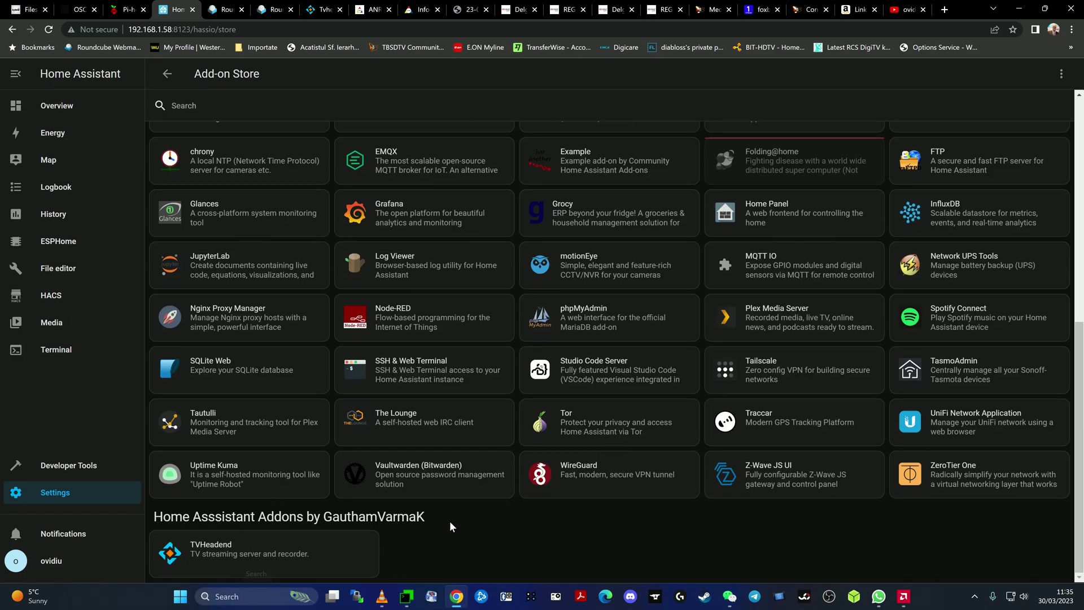
scroll(449, 520, up, 8)
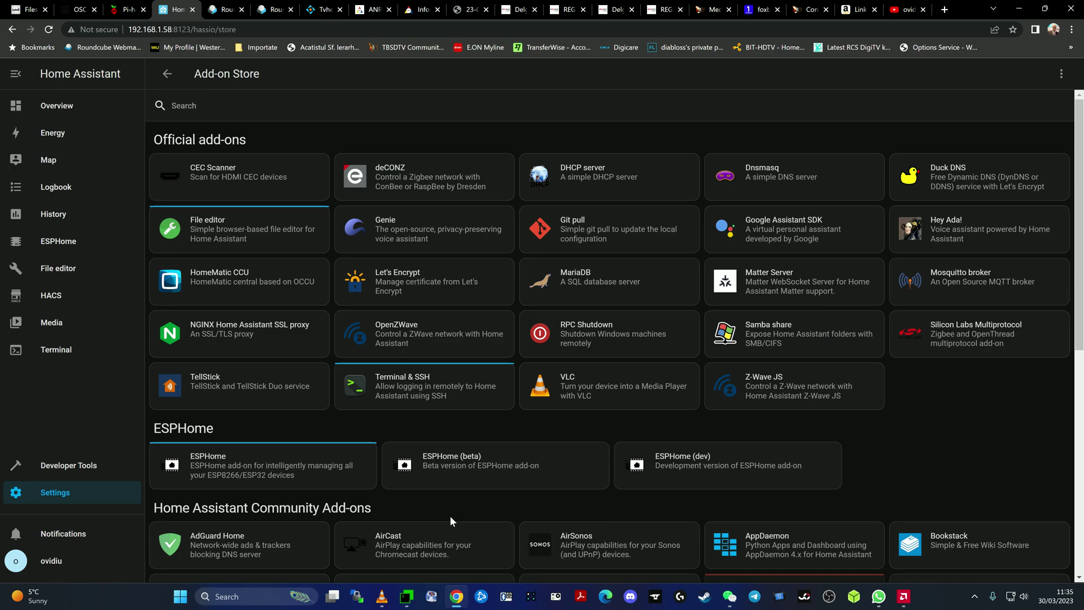
click(56, 107)
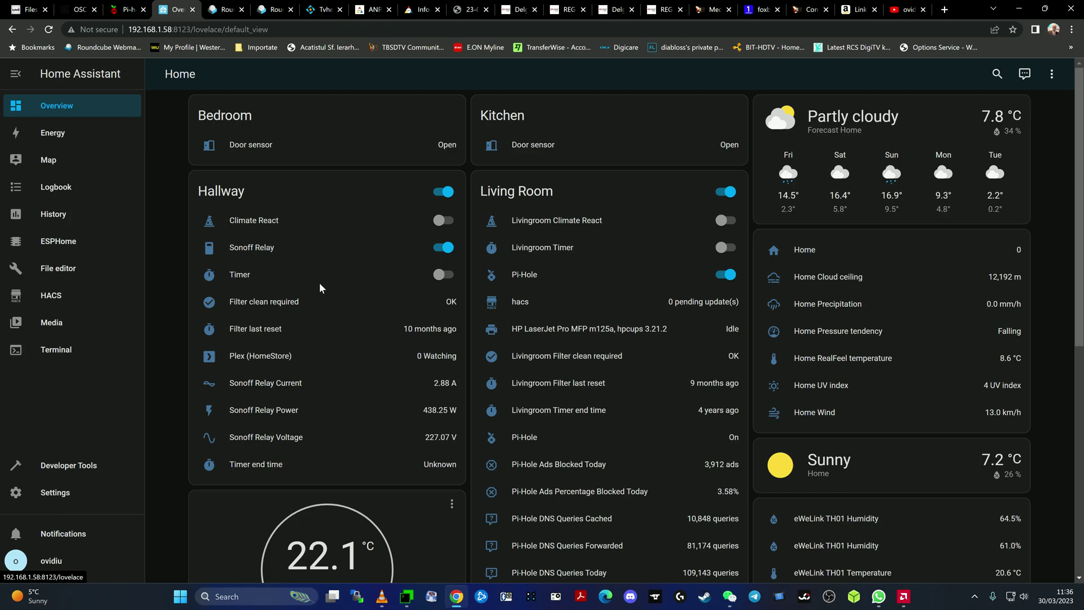
Step: Scan the Overview dashboard, then switch to the Kylone Configuration Summary showing 13 streams
scroll(320, 283, down, 3)
scroll(320, 284, up, 3)
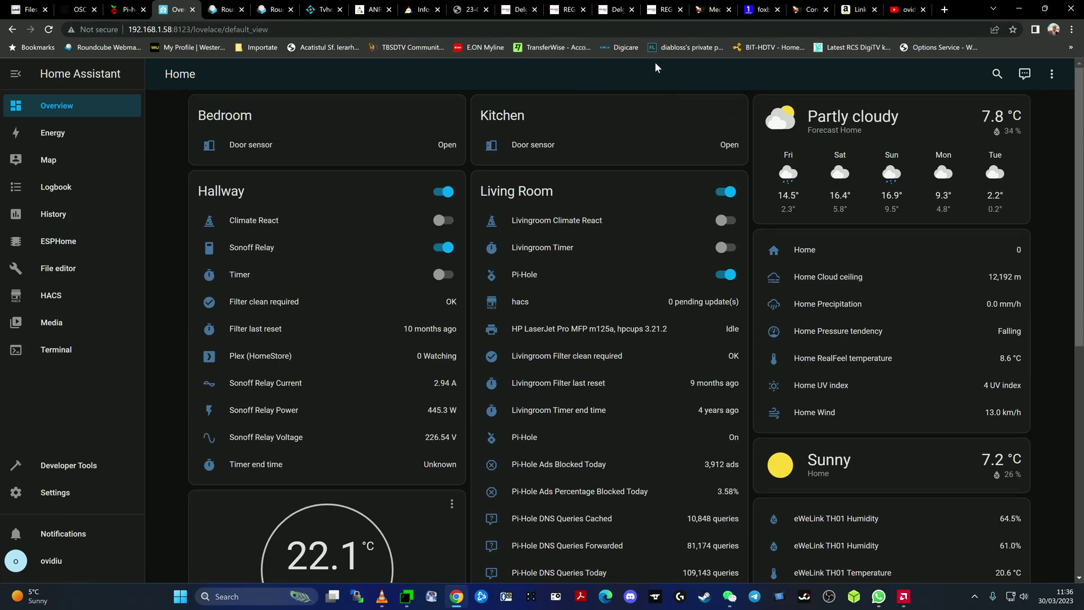
click(802, 12)
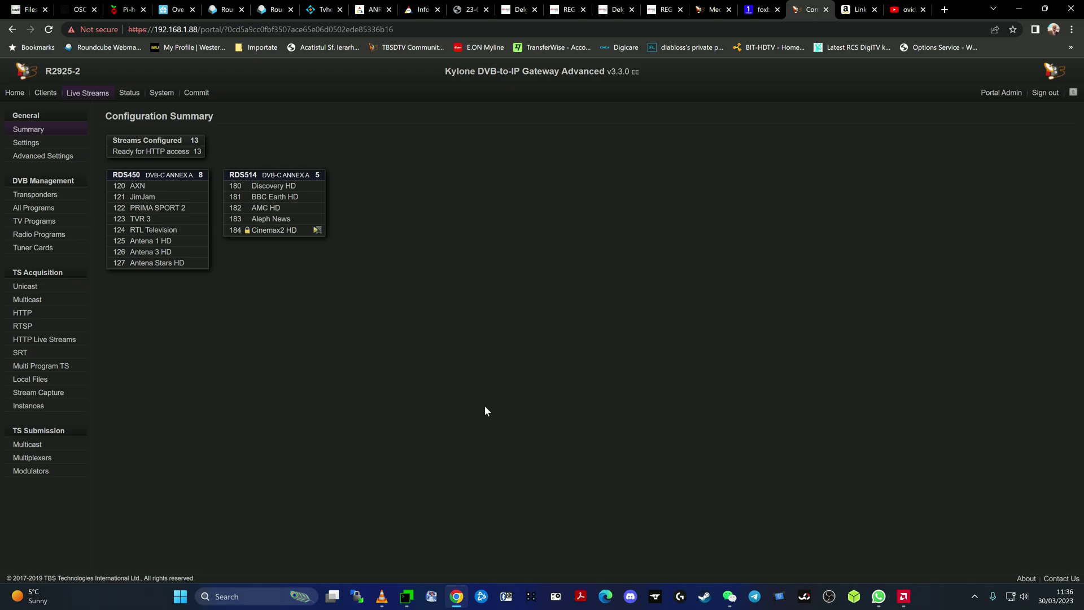
mouse_move(904, 597)
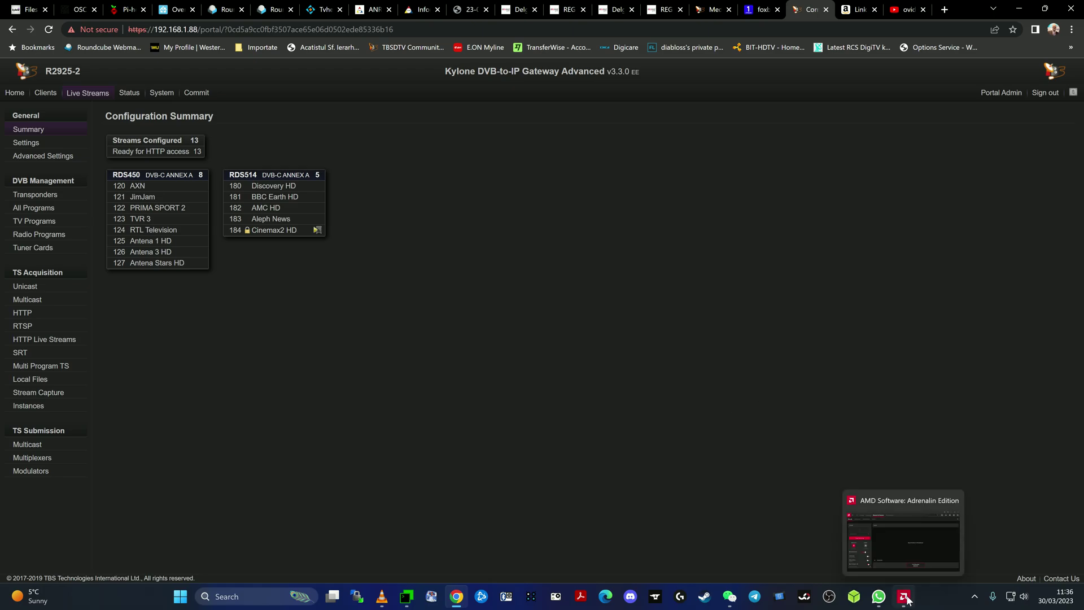